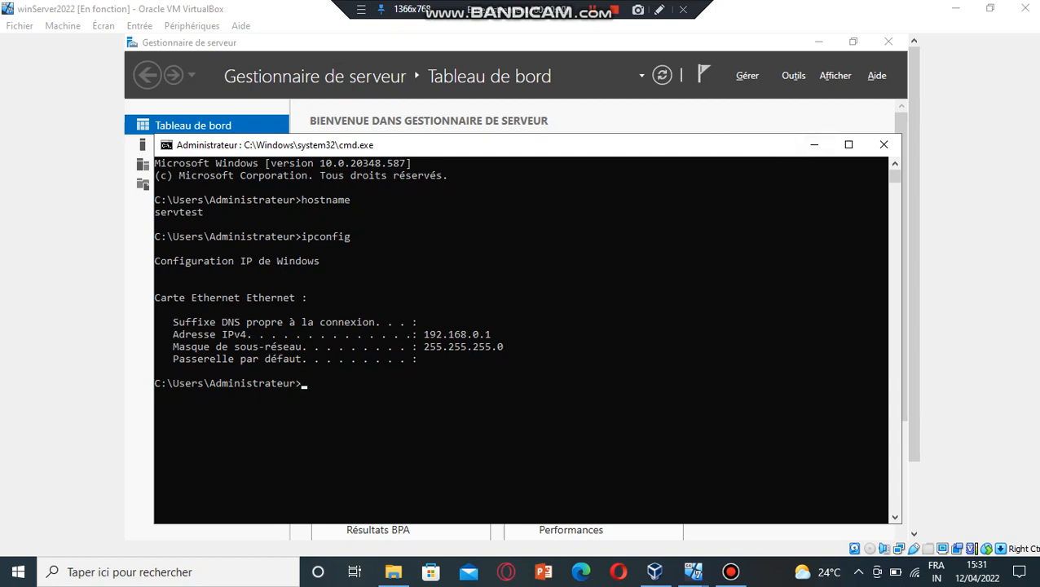
left_click(660, 10)
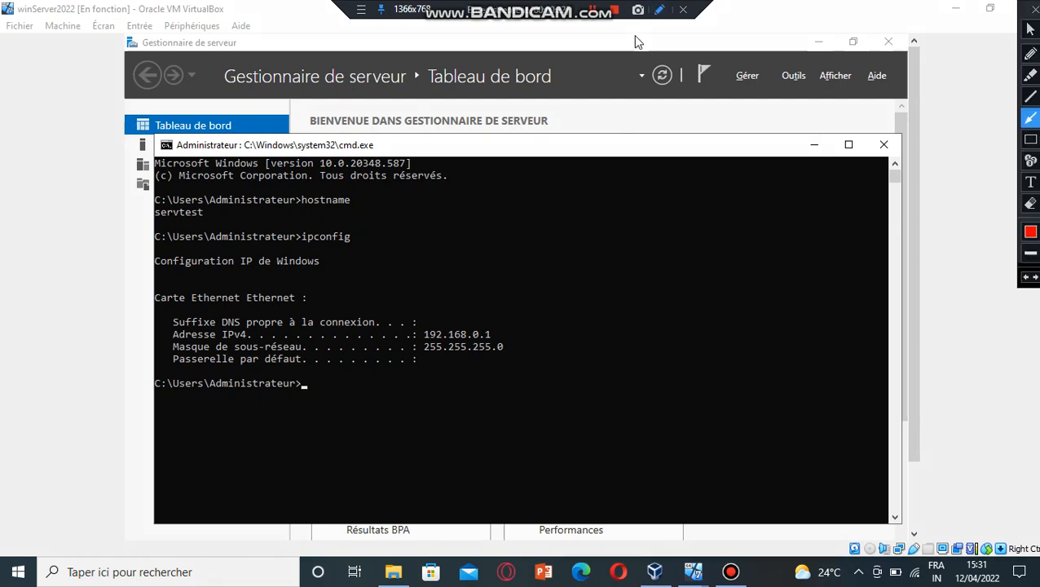
left_click_drag(340, 214, 222, 214)
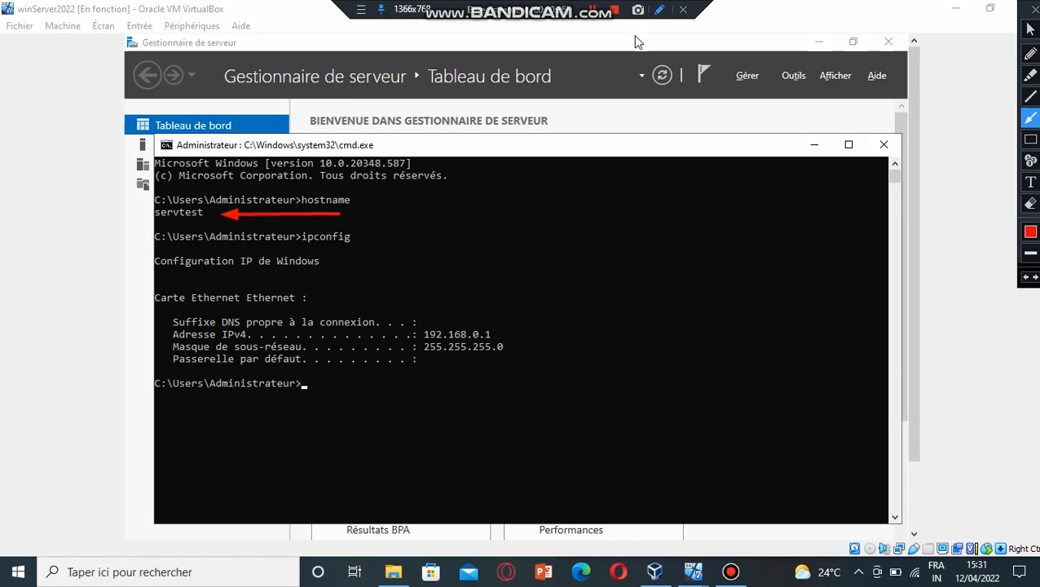
left_click(1031, 139)
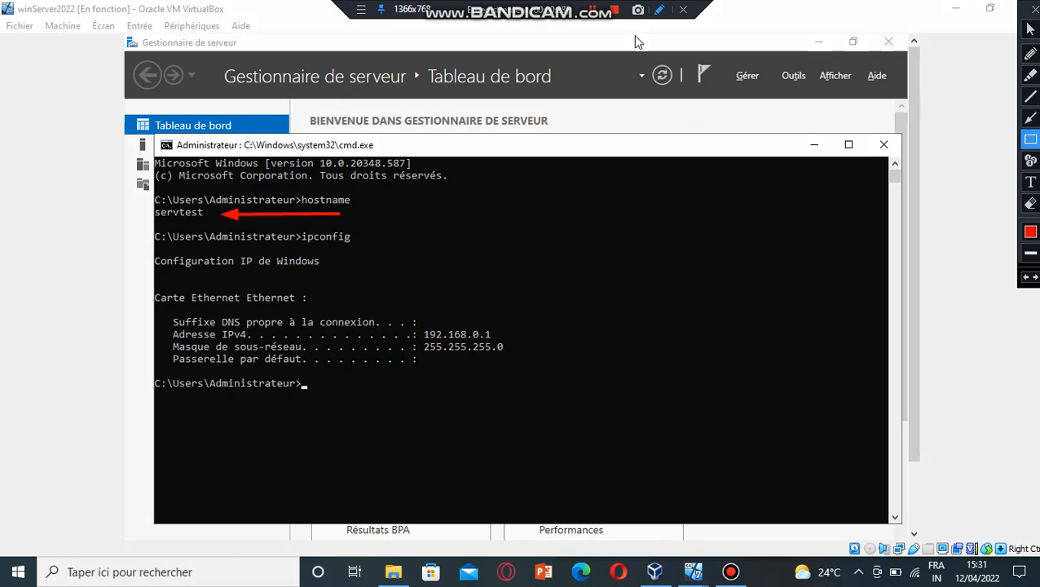
mouse_move(159, 313)
left_mouse_down()
mouse_move(428, 363)
mouse_move(529, 369)
left_mouse_up()
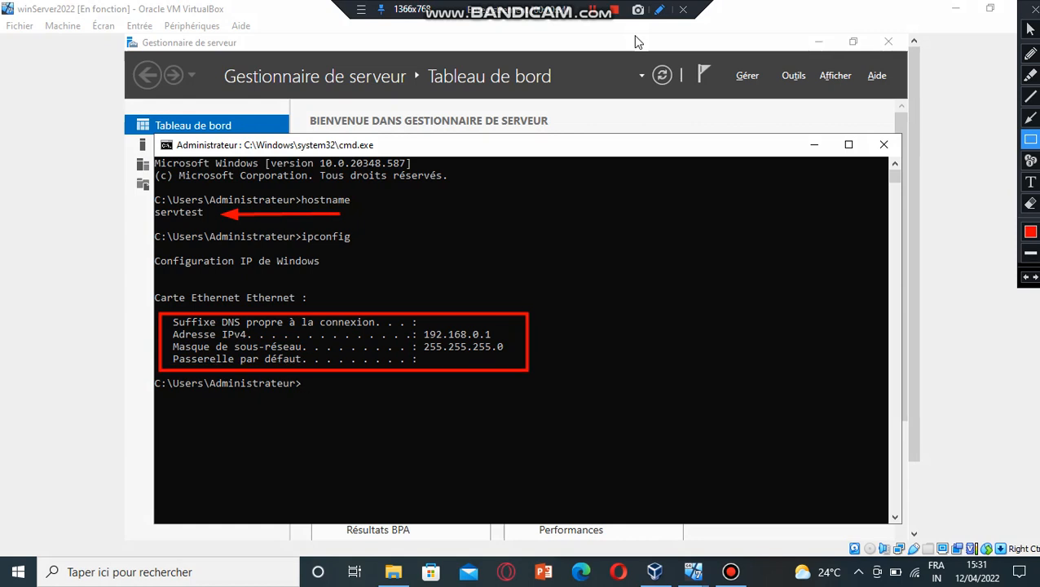
left_click(1034, 10)
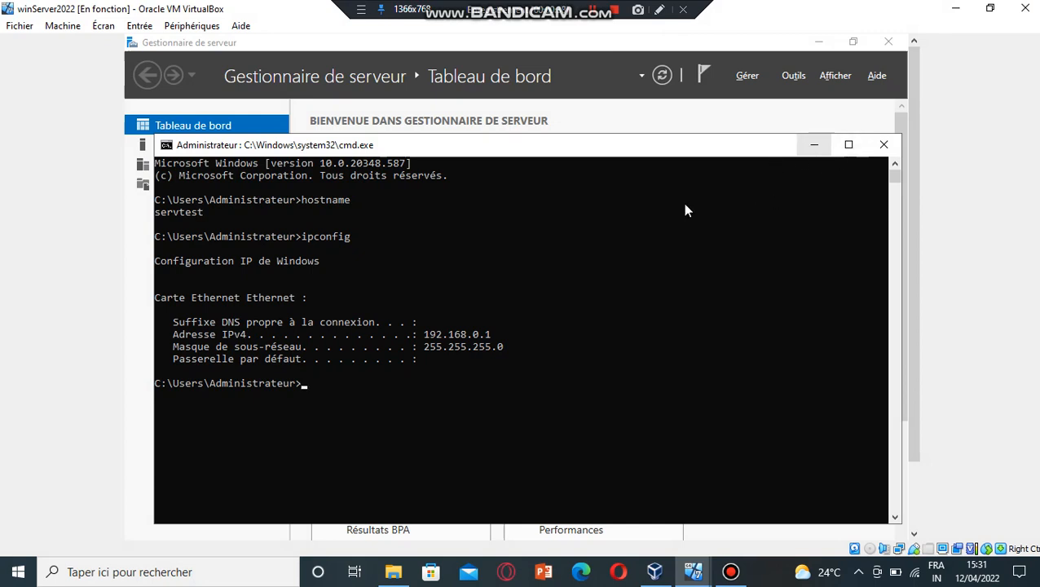
Step: Minimize the command prompt and start adding roles and features, choosing role-based installation on the pool server servtest
left_click(815, 150)
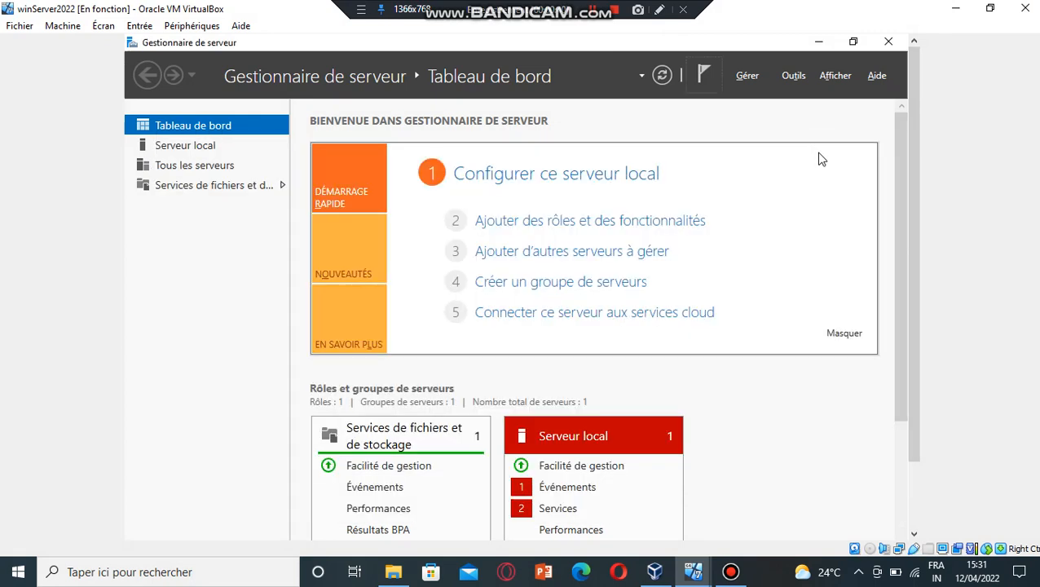
left_click(746, 76)
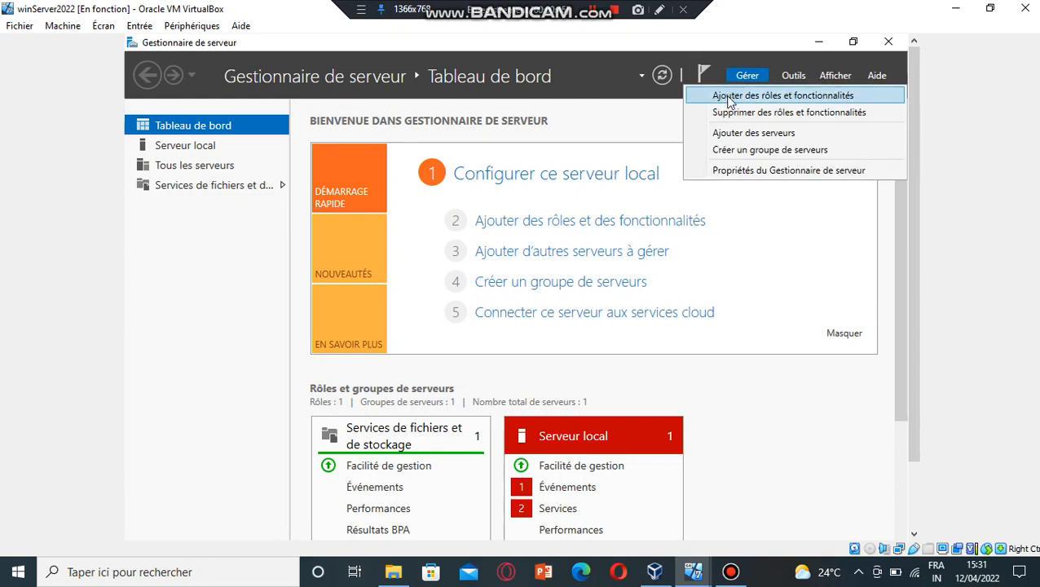
left_click(730, 97)
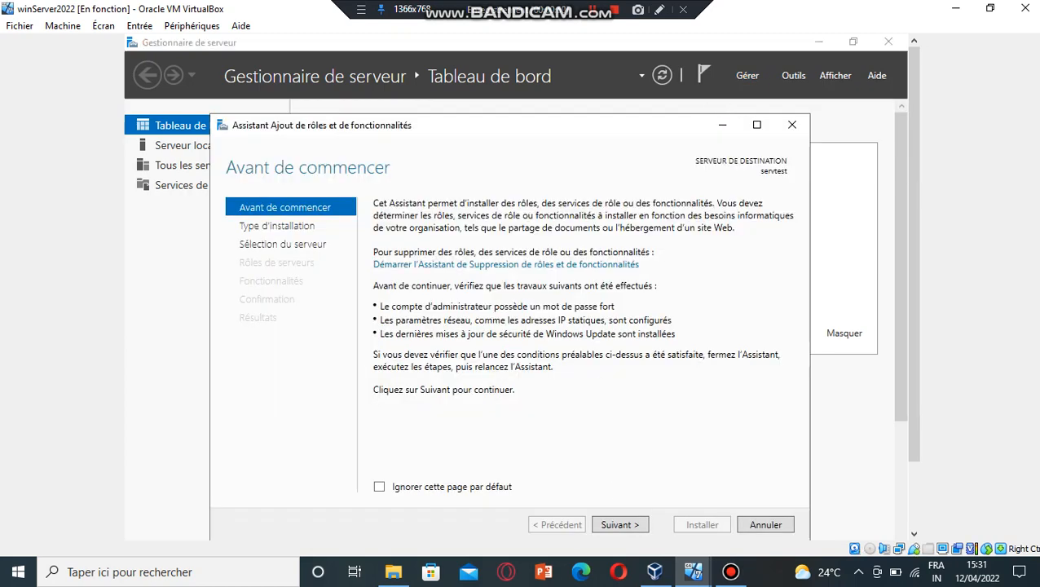
left_click(619, 525)
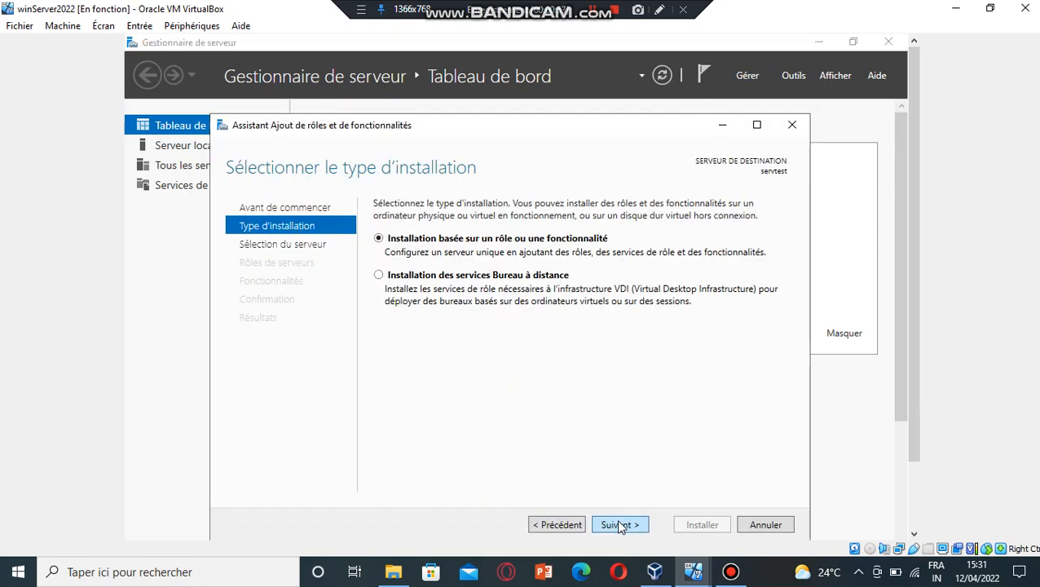
left_click(620, 525)
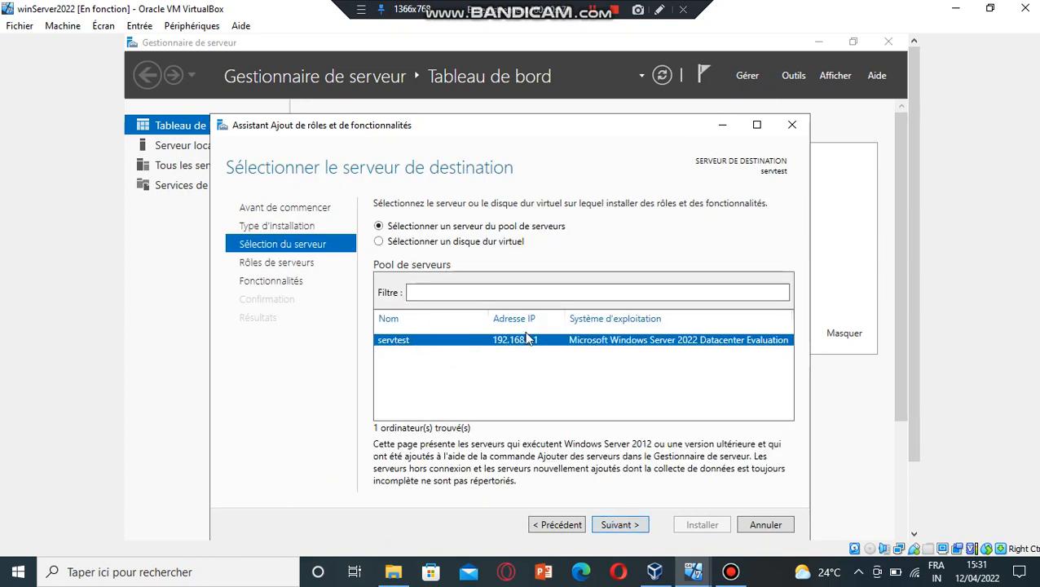
left_click(621, 525)
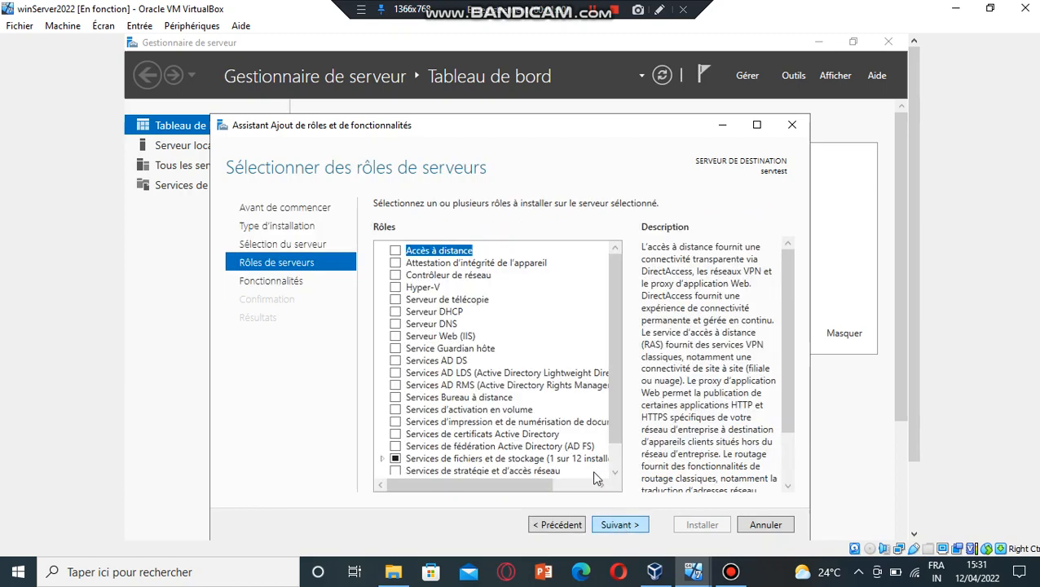
Step: Select the Serveur DHCP role with its required management tools and continue to the confirmation page without adding other features
left_click(396, 312)
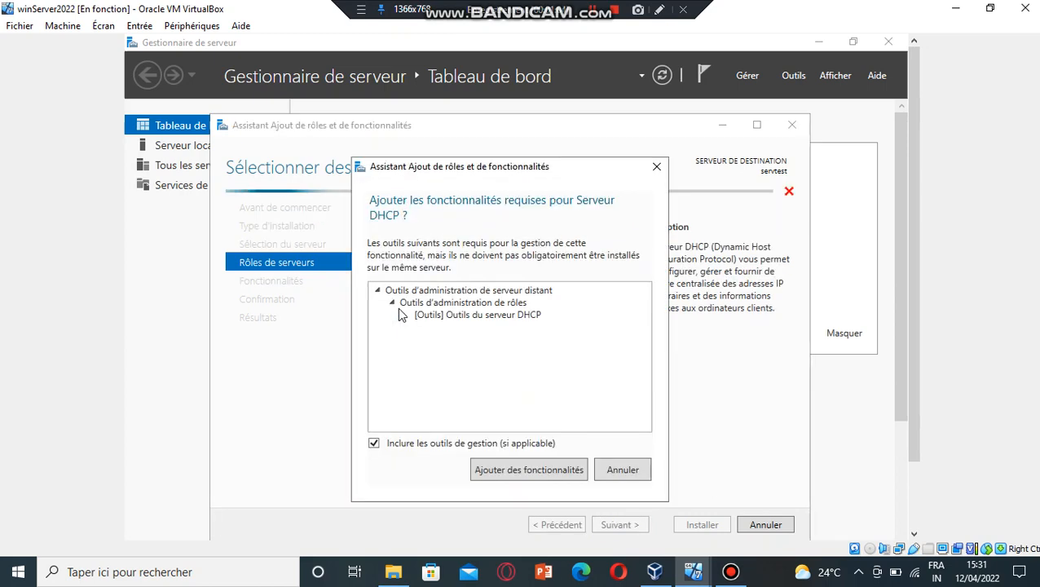
left_click(523, 471)
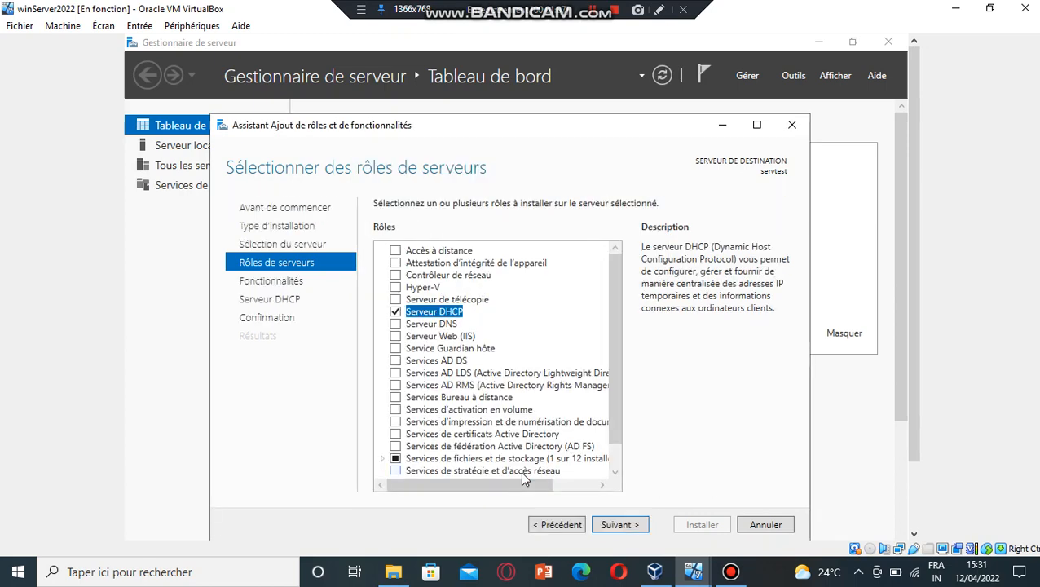
left_click(618, 525)
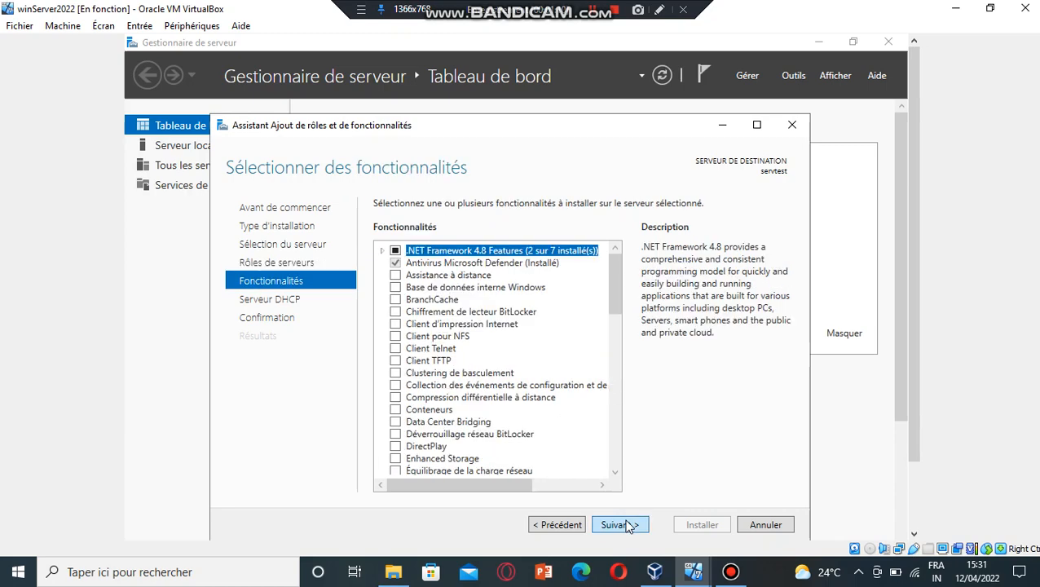
left_click(628, 525)
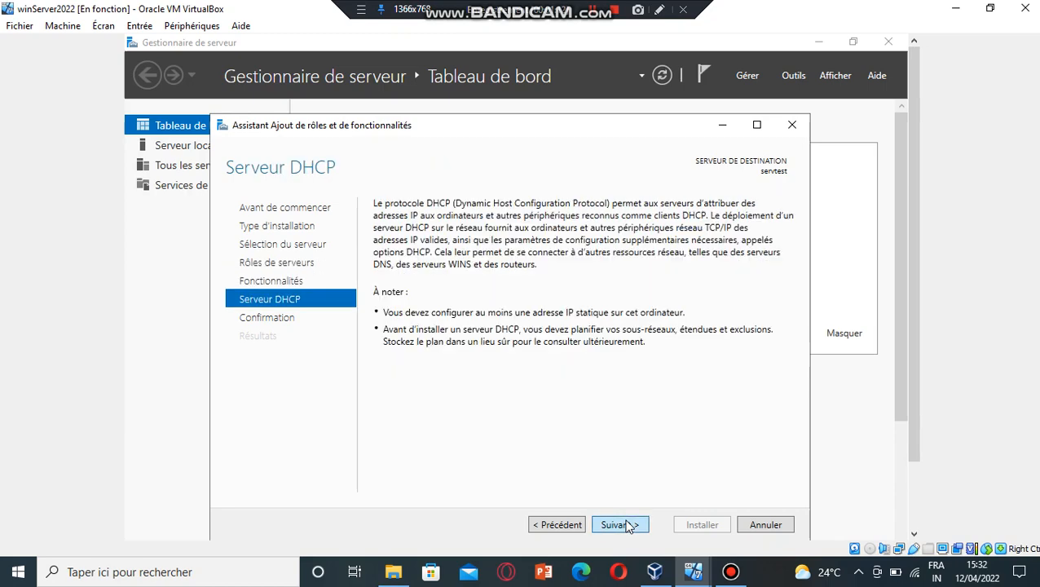
left_click(628, 526)
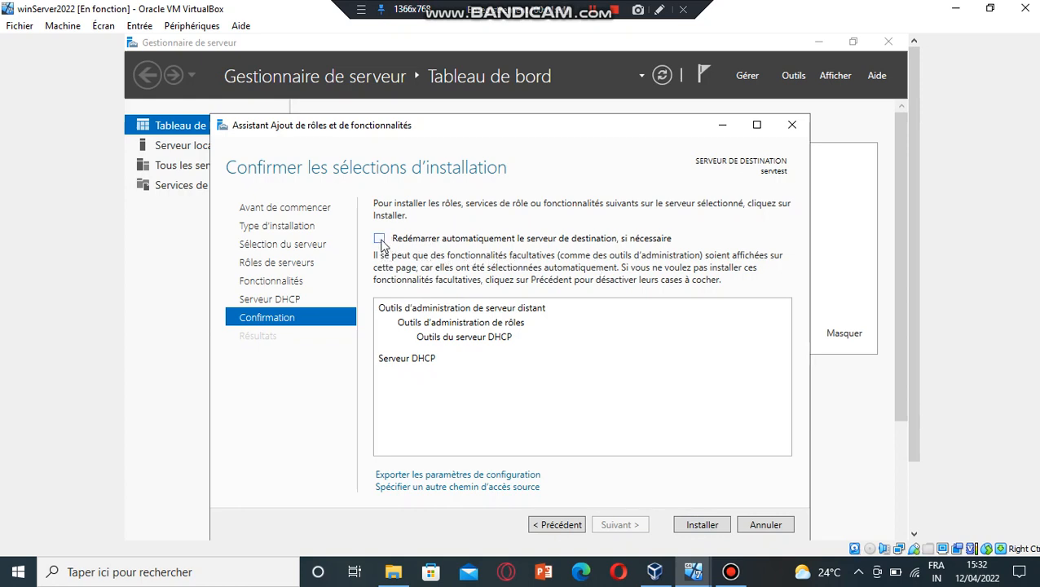
Step: Allow the destination server to restart automatically if necessary, install the DHCP role, and close the wizard
left_click(380, 239)
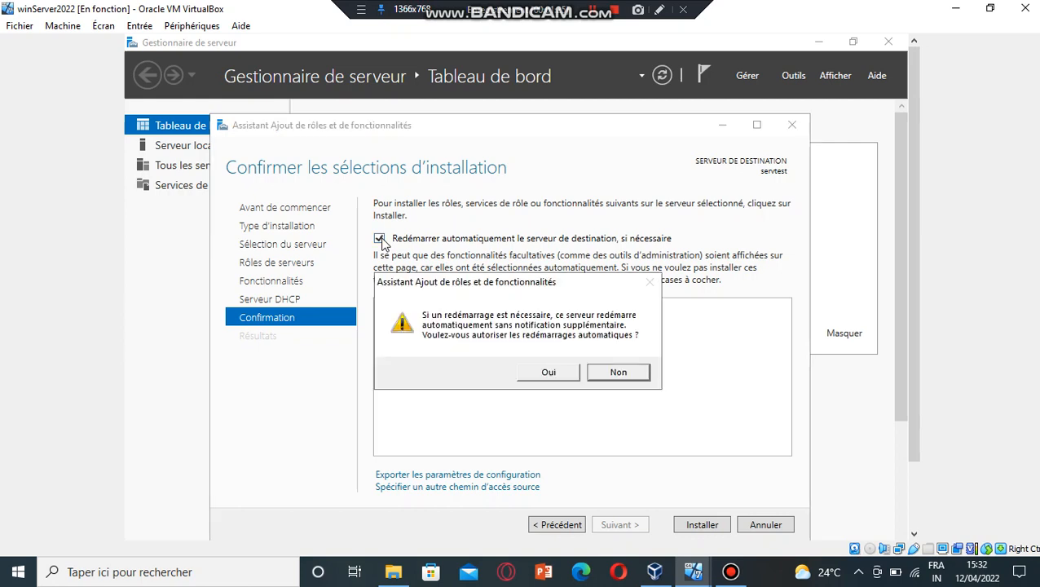
left_click(548, 374)
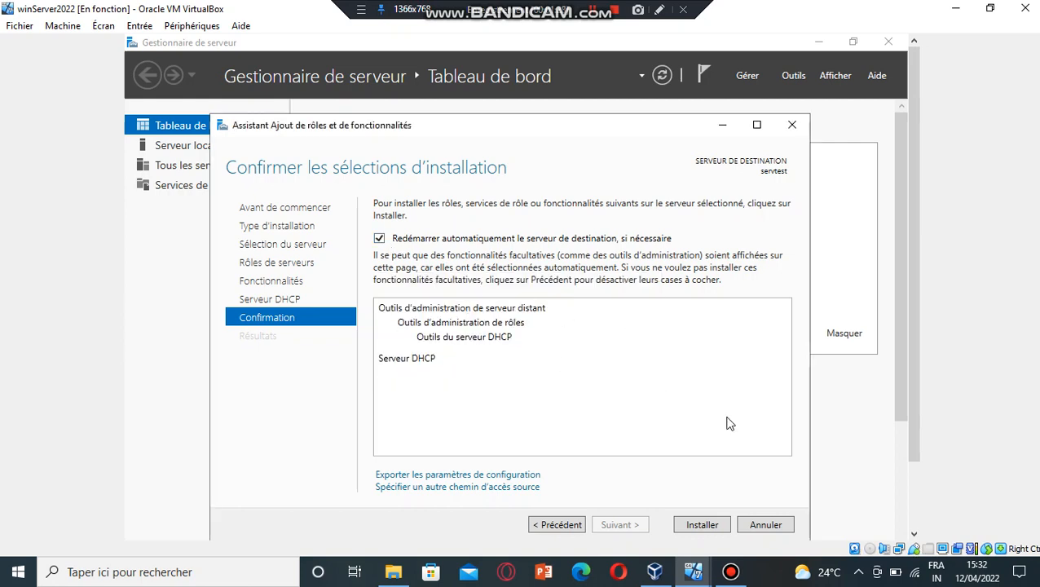
left_click(707, 523)
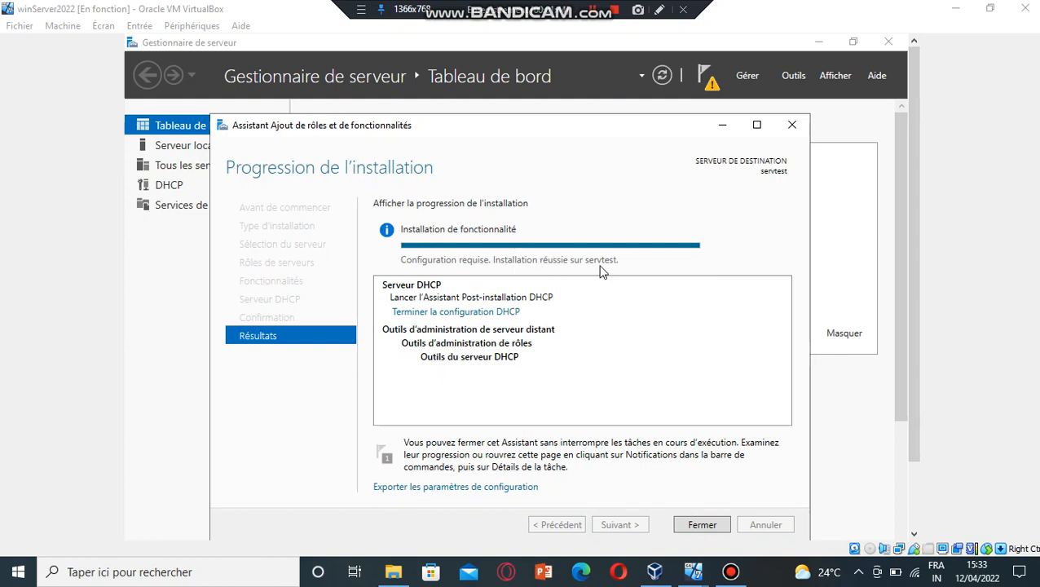
left_click(702, 524)
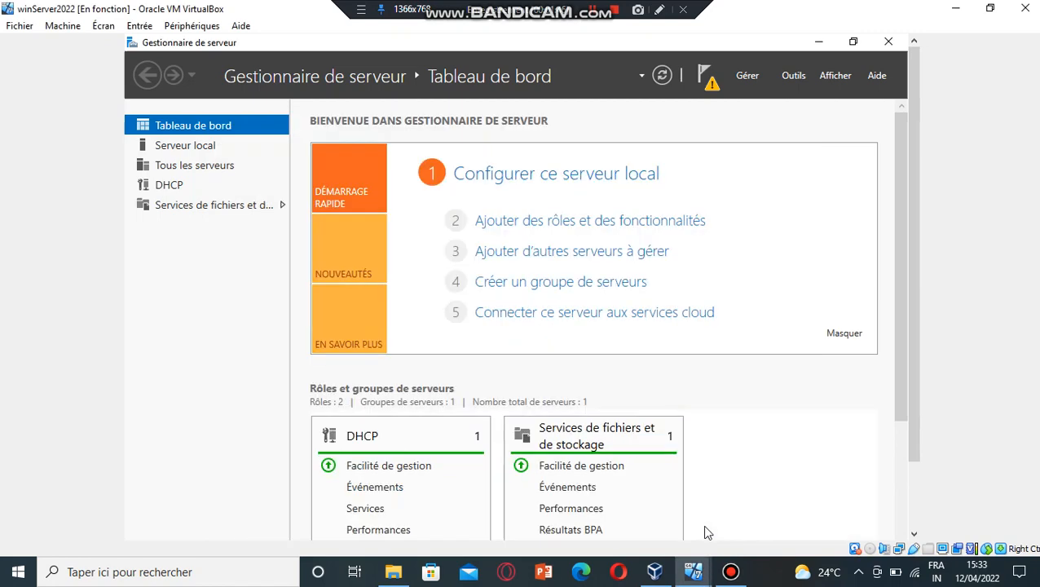
Step: Complete the DHCP post-installation configuration by creating the Administrateurs DHCP and Utilisateurs DHCP security groups
left_click(707, 87)
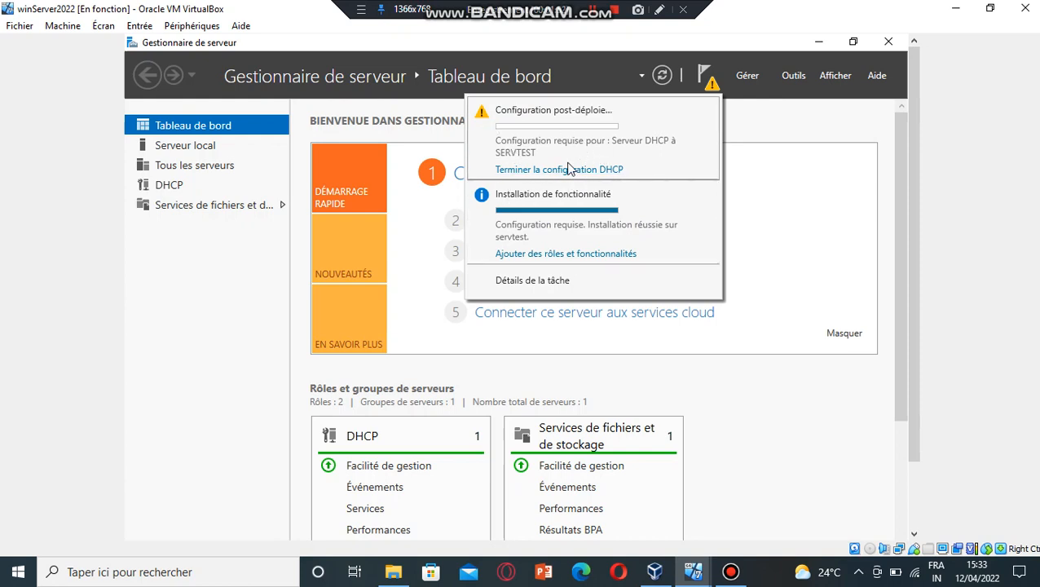
left_click(568, 173)
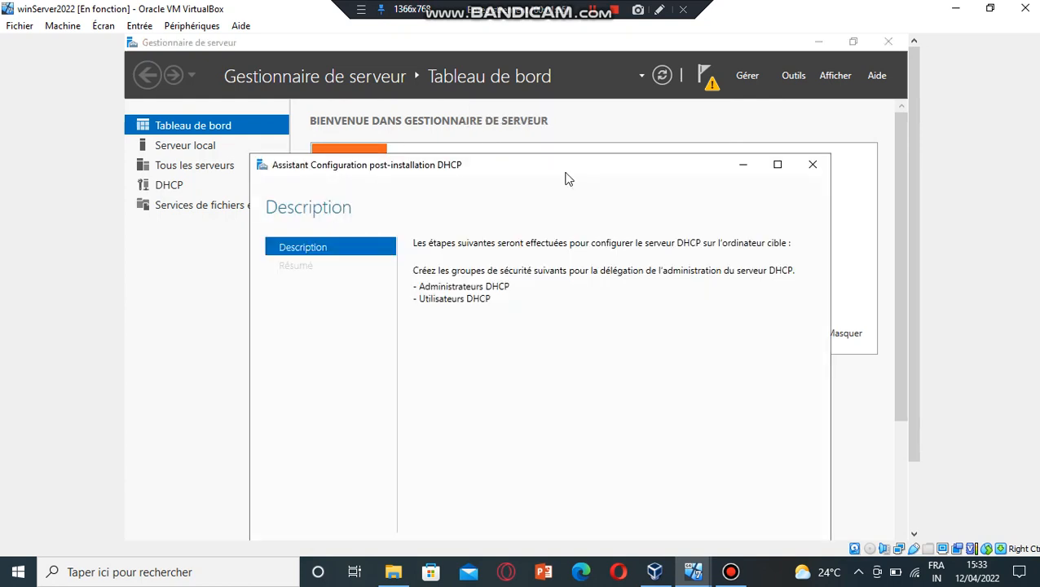
left_click_drag(602, 165, 616, 55)
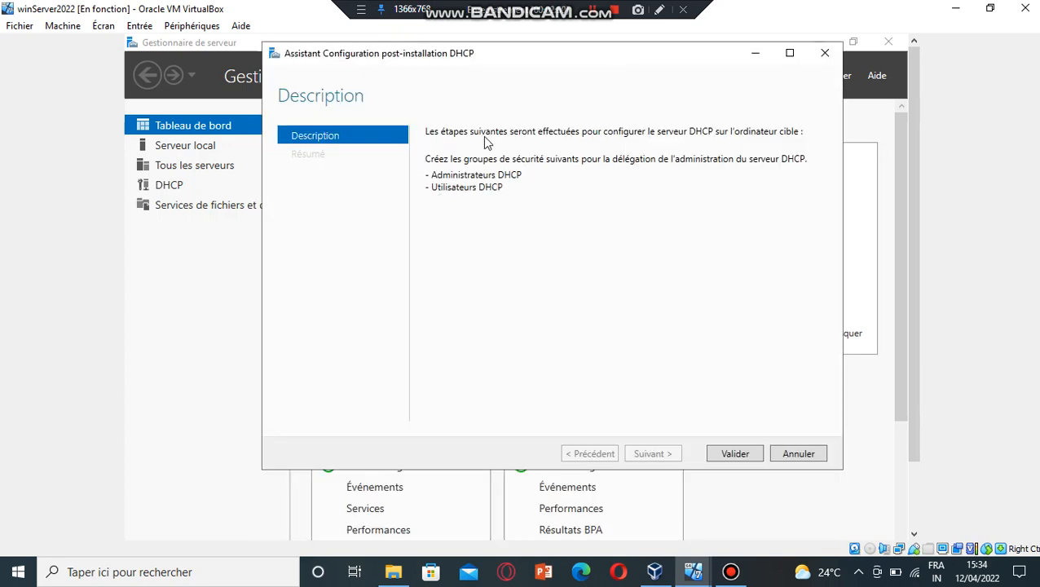
left_click(734, 454)
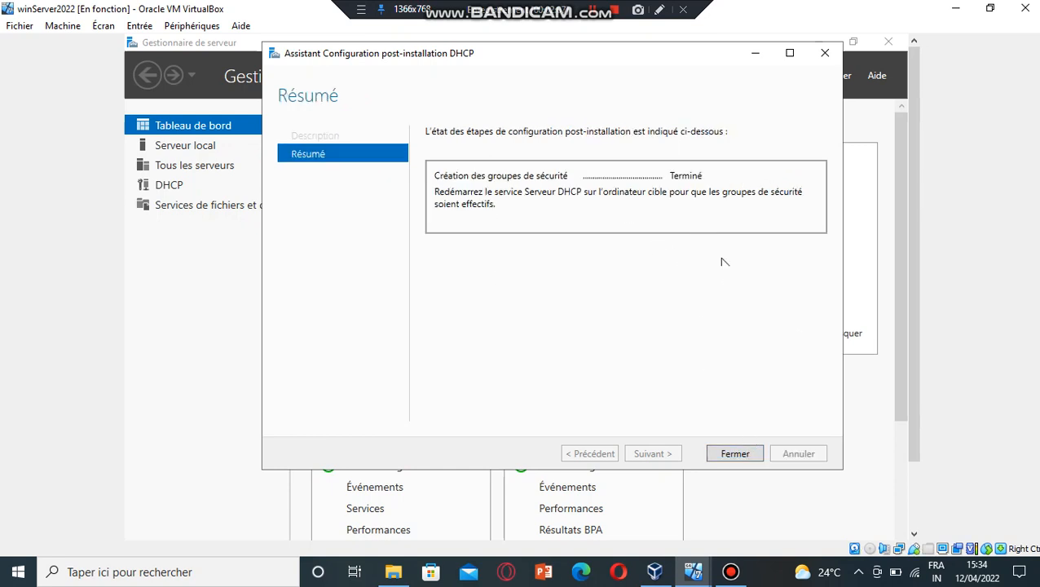
left_click(735, 454)
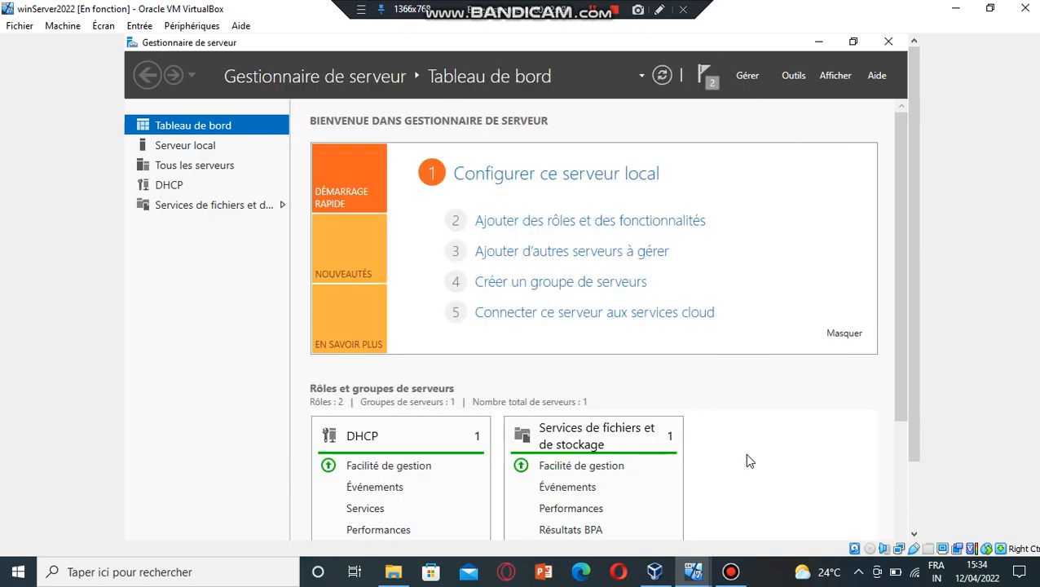
Step: Clear the feature installation and post-deployment configuration entries from the server notifications
left_click(708, 75)
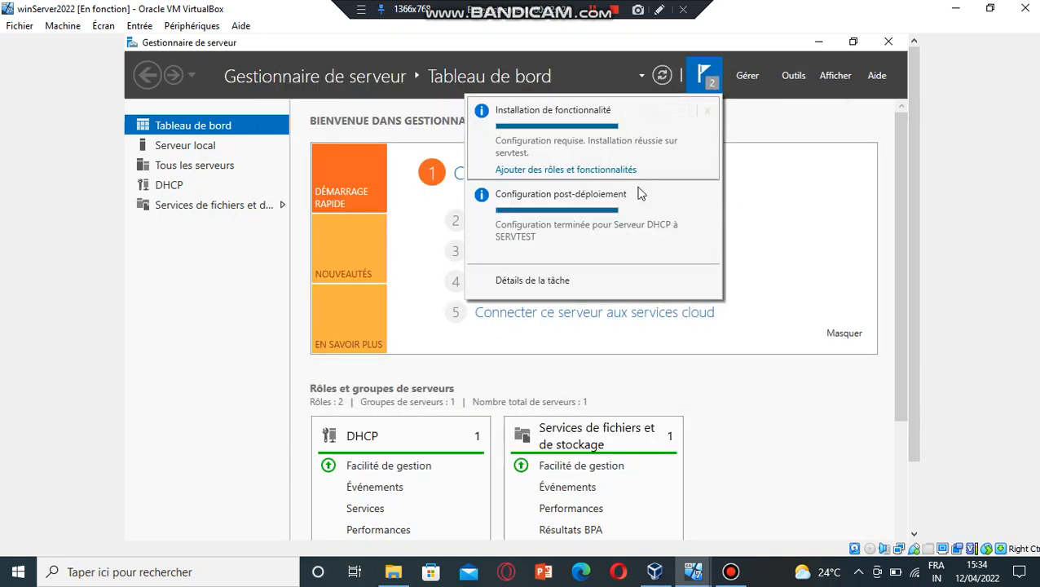
left_click(707, 111)
left_click(707, 111)
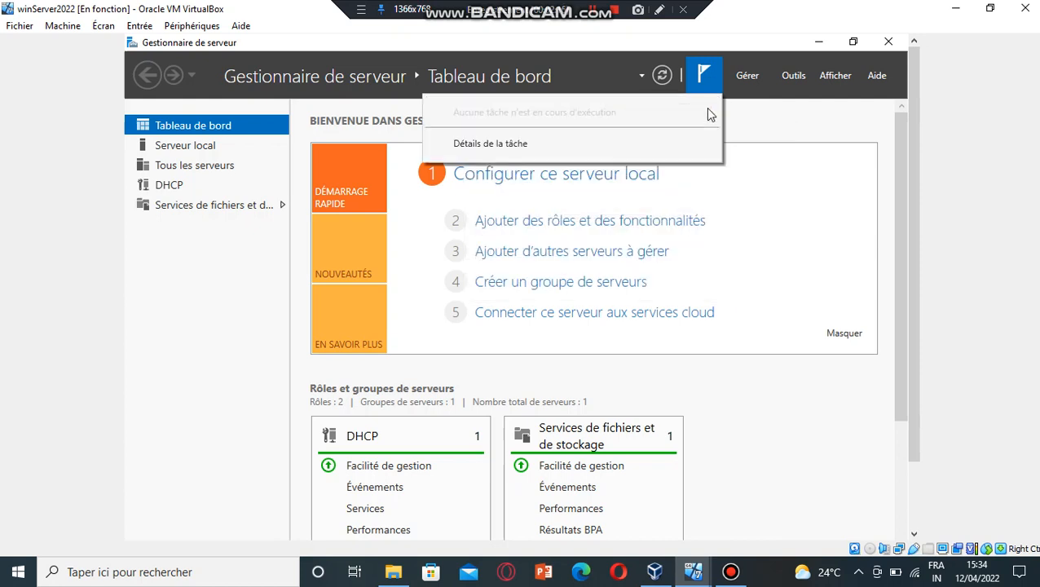
left_click(780, 103)
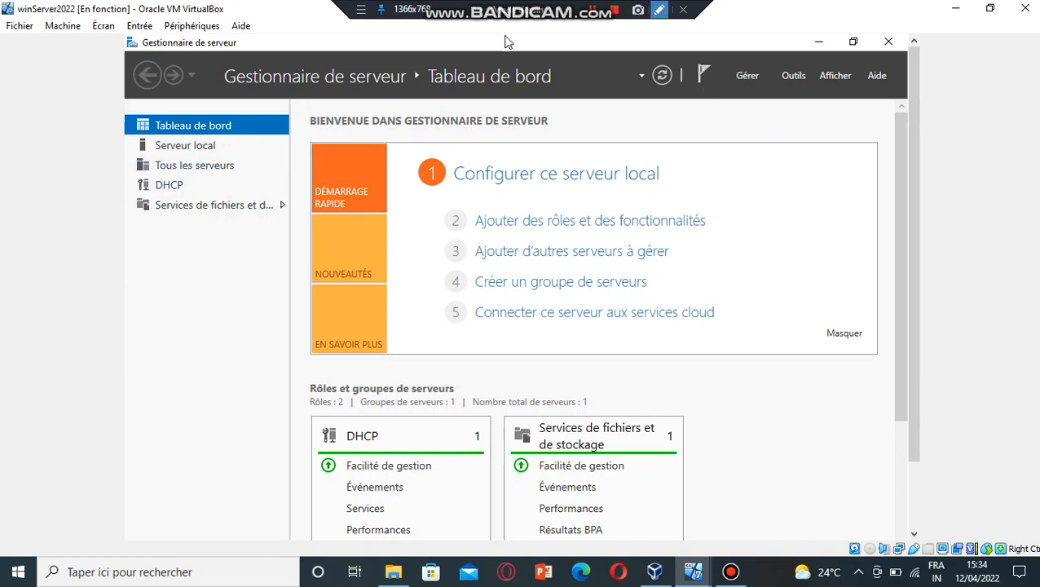
left_click(659, 10)
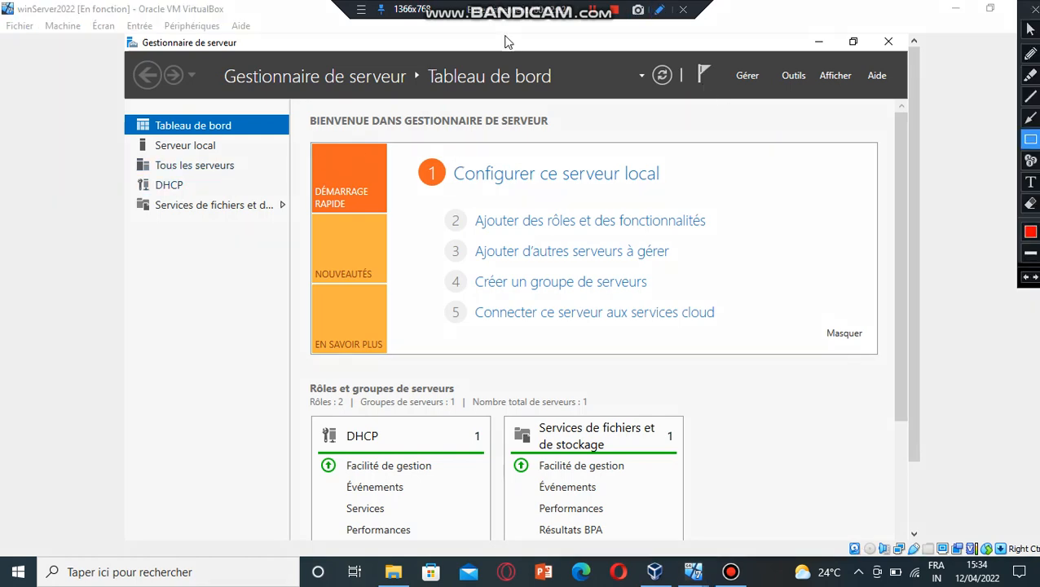
left_click(1030, 118)
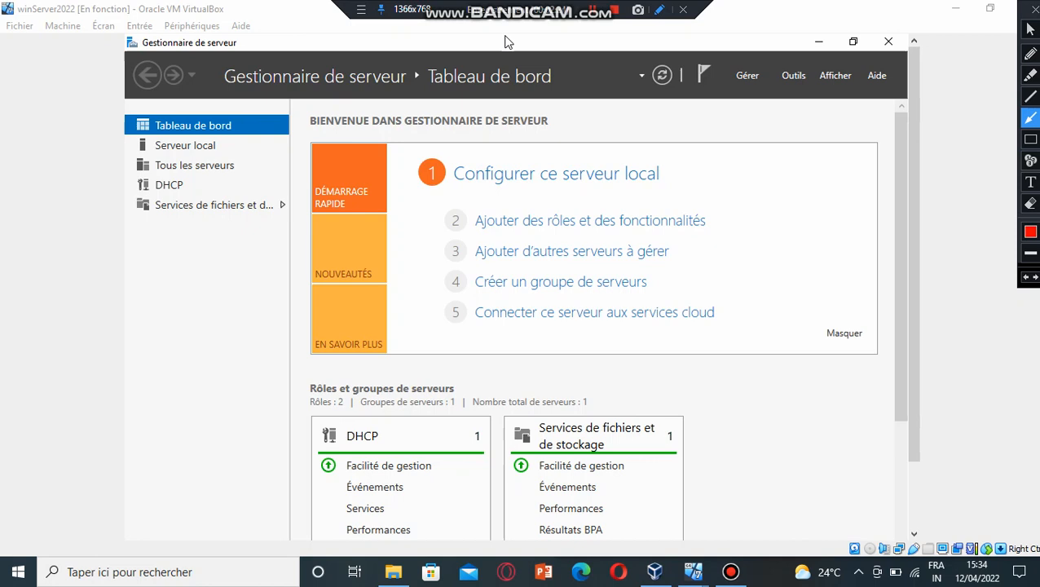
left_click_drag(282, 182, 203, 183)
mouse_move(235, 466)
left_mouse_down()
mouse_move(281, 444)
mouse_move(298, 457)
left_mouse_up()
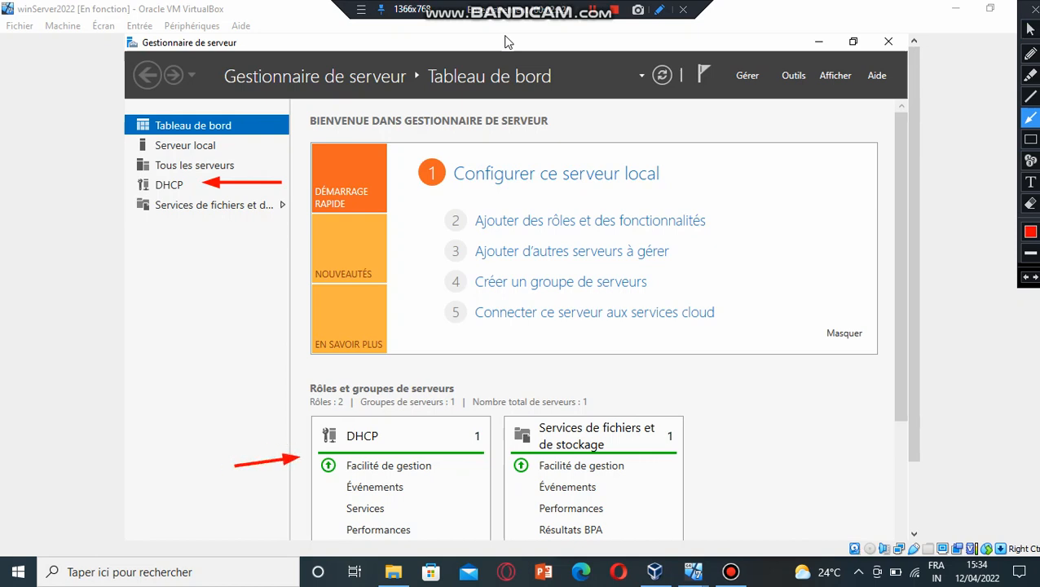
left_click(1034, 9)
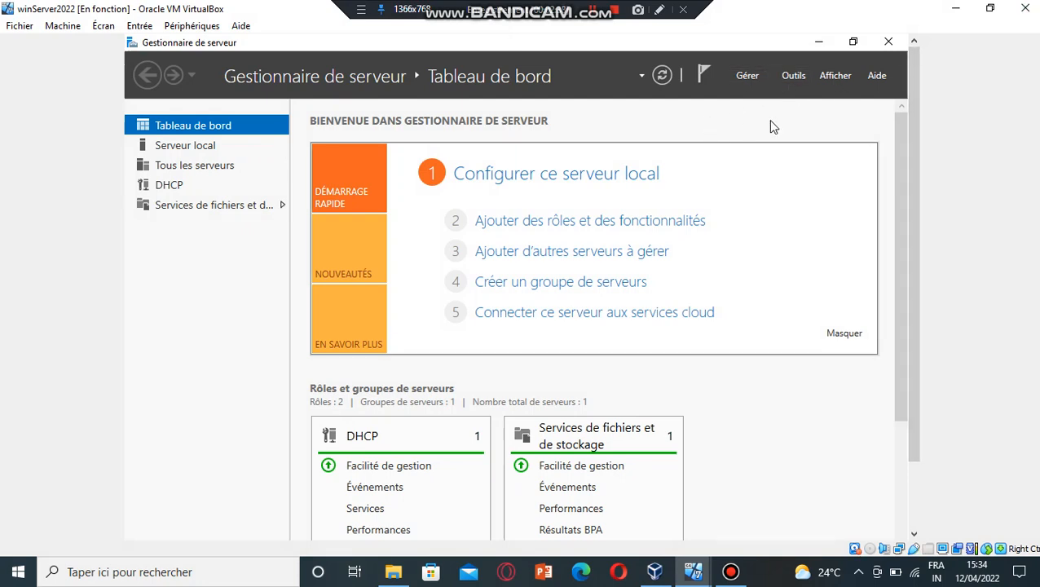
Step: Open the DHCP management console and expand the servtest server node
left_click(790, 79)
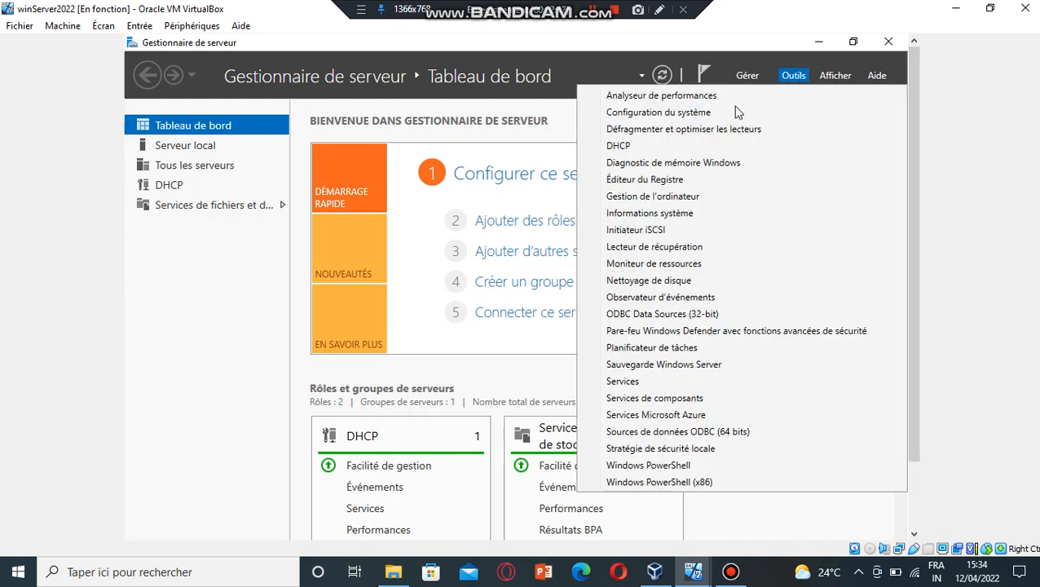
left_click(679, 149)
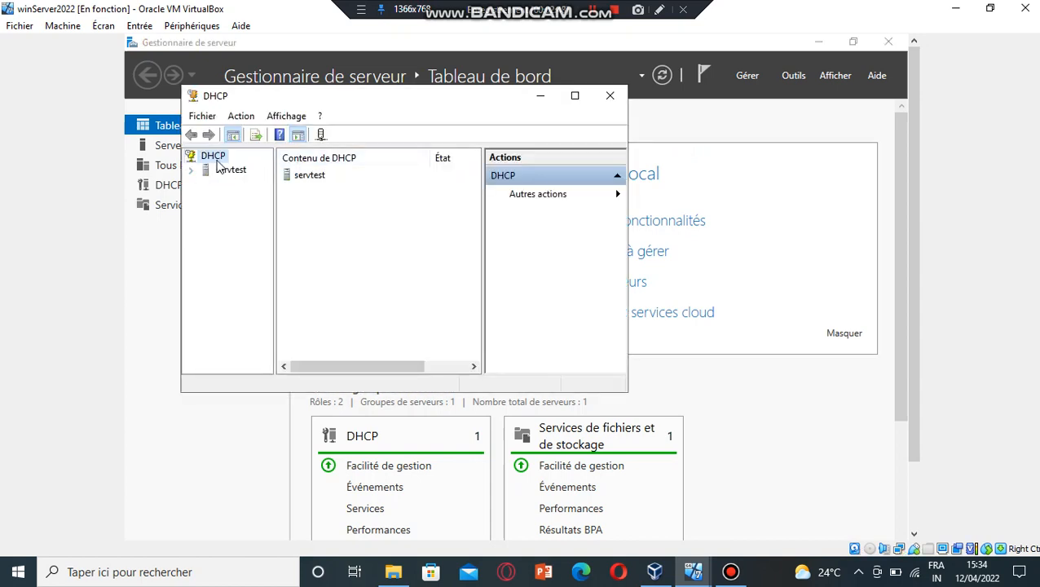
left_click(194, 172)
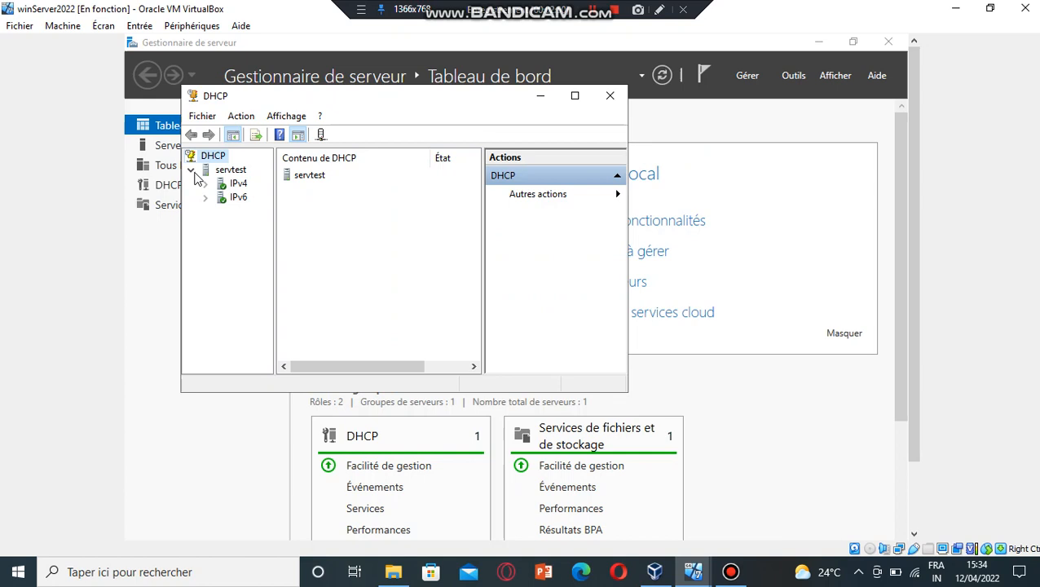
Step: Start a new IPv4 scope on servtest and name it TP with the description Travaux Pratiques
left_click(237, 184)
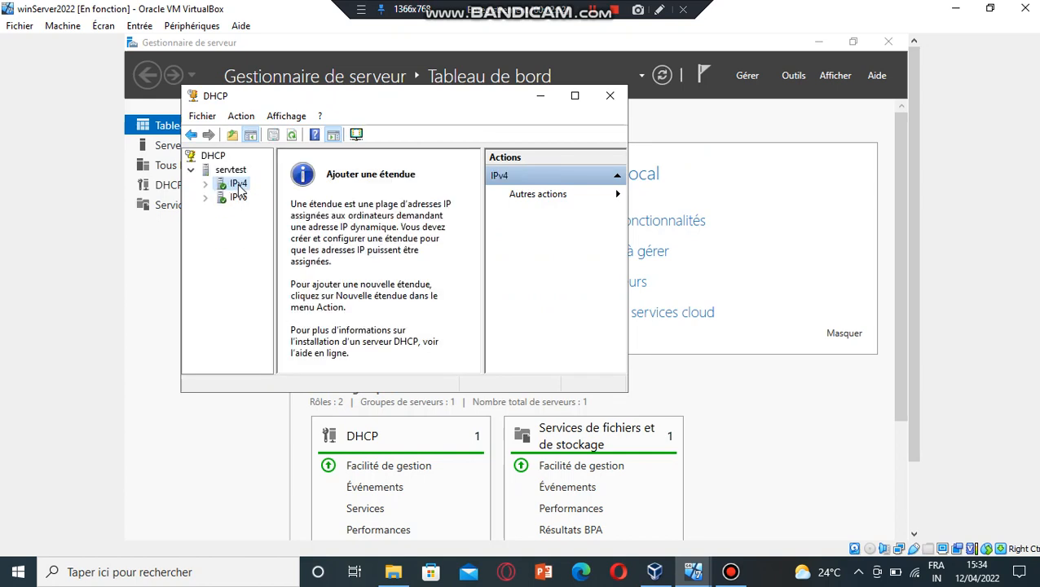
double_click(238, 186)
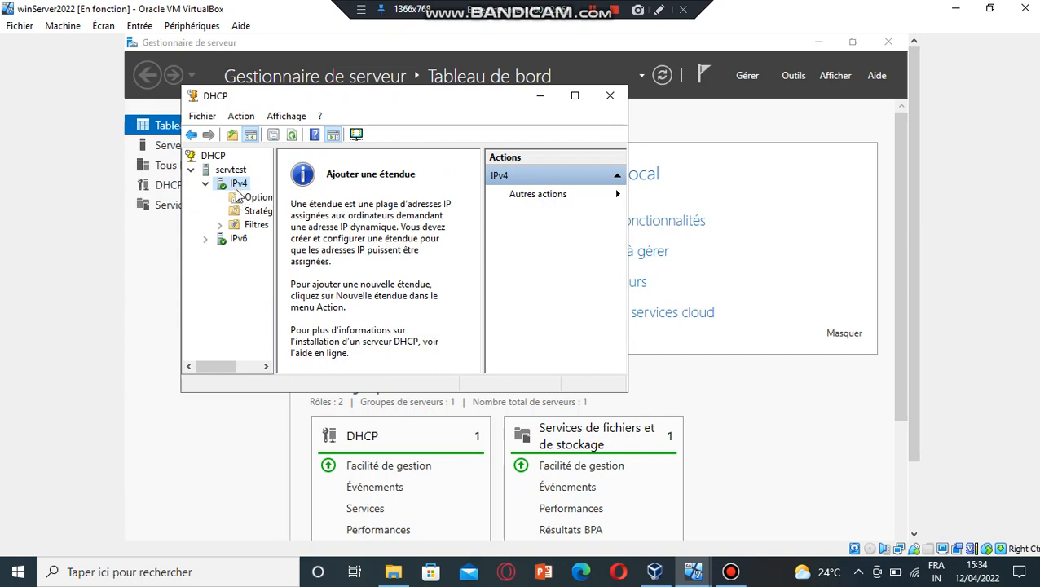
right_click(236, 186)
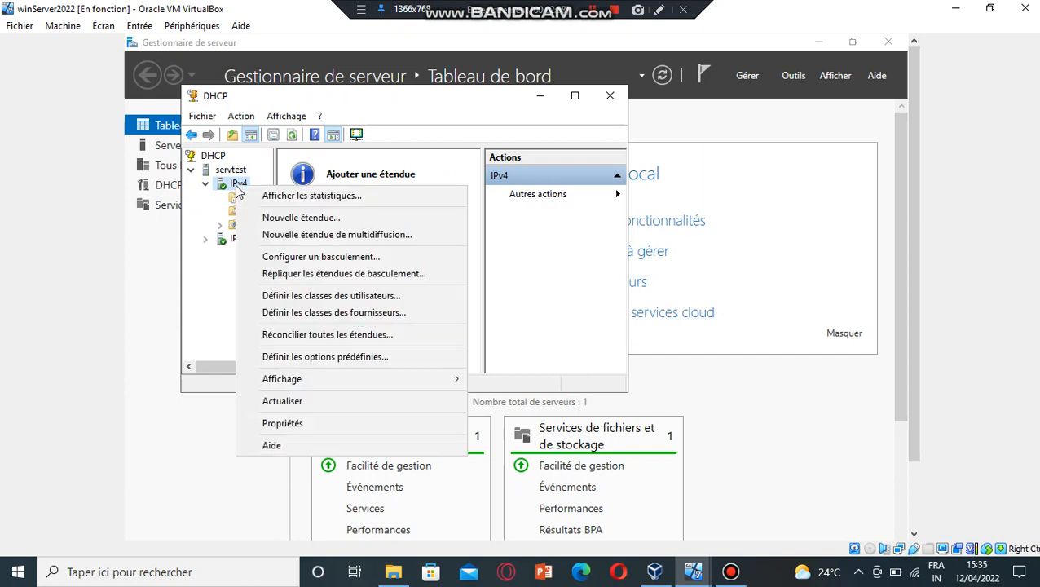
left_click(360, 219)
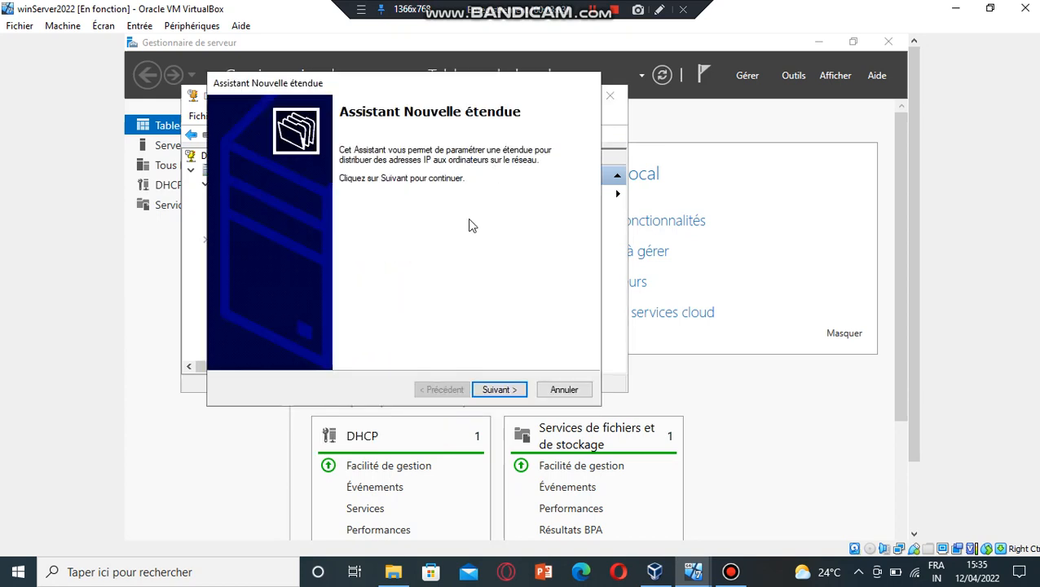
left_click(505, 390)
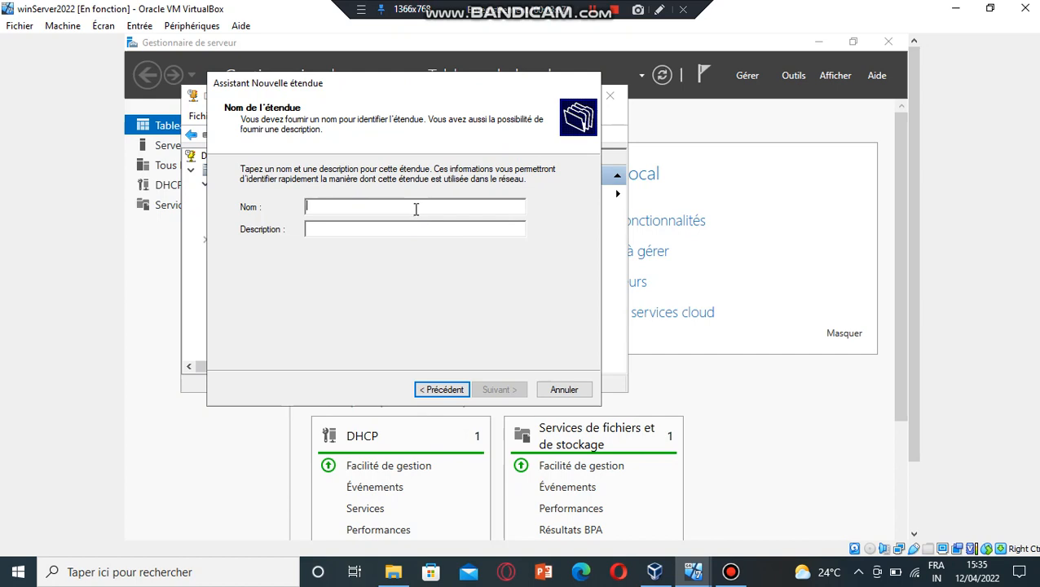
type("TEST")
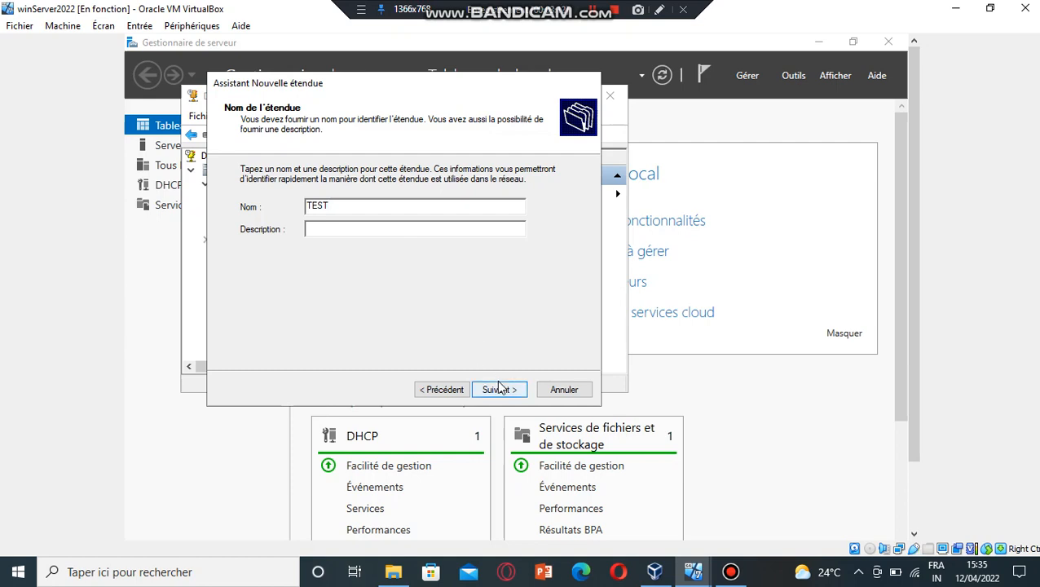
key("BackSpace")
key("BackSpace")
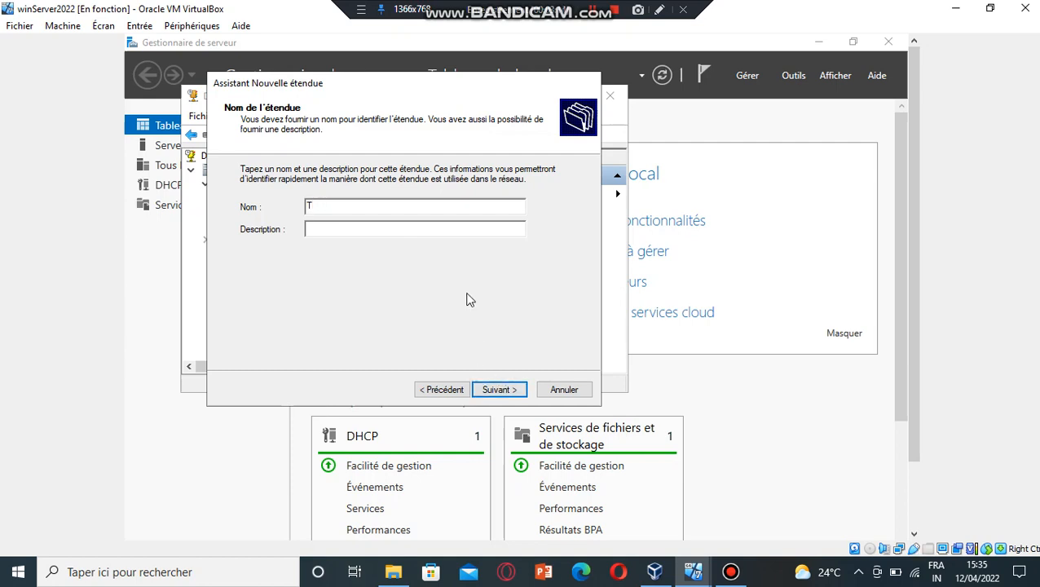
type("P")
key("Tab")
type("Travaux Pratiqu")
left_click(501, 391)
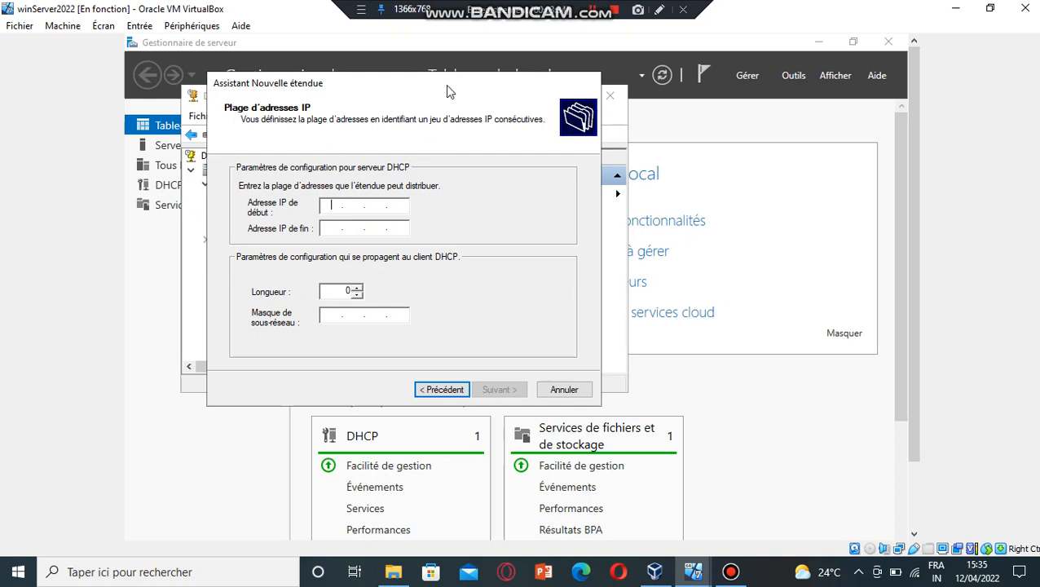
Step: Set the scope's address range from 192.168.0.7 to 192.168.0.100 with the 24-bit mask 255.255.255.0
left_click_drag(445, 87, 510, 89)
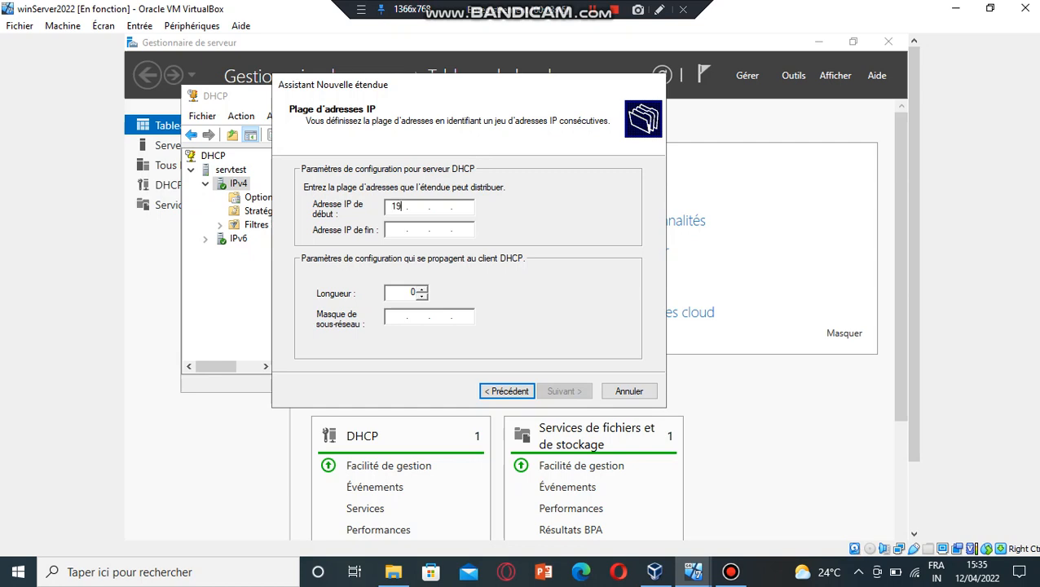
type("192 . 168")
key("Tab")
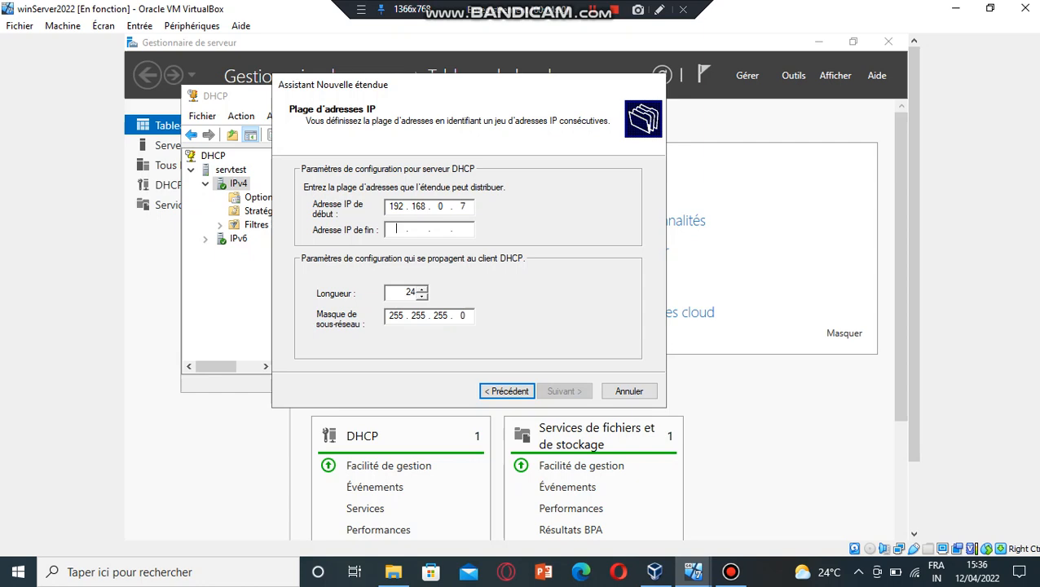
type("192 . 1")
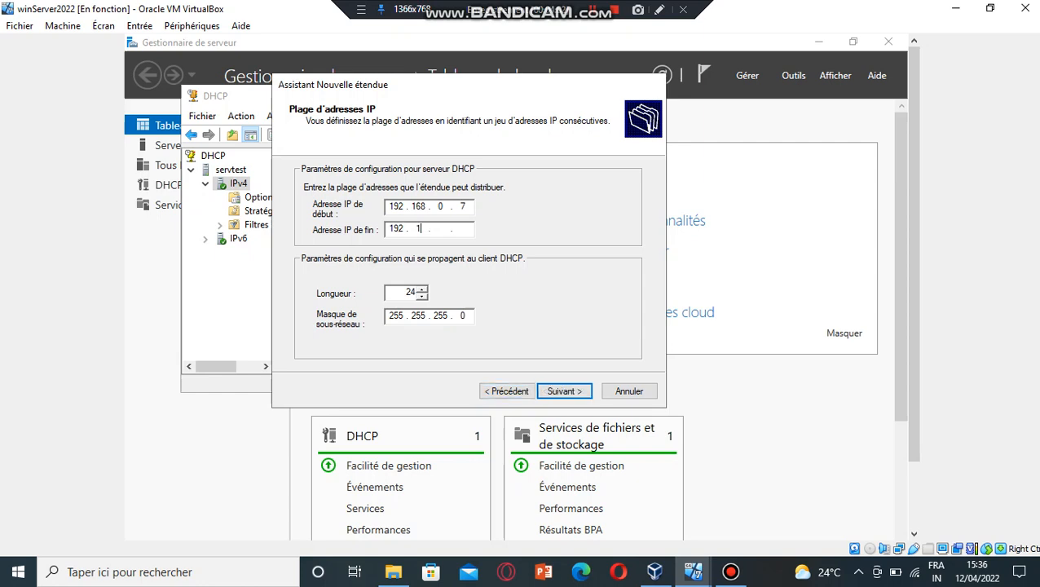
type("68 . 0 . 100")
left_click(575, 392)
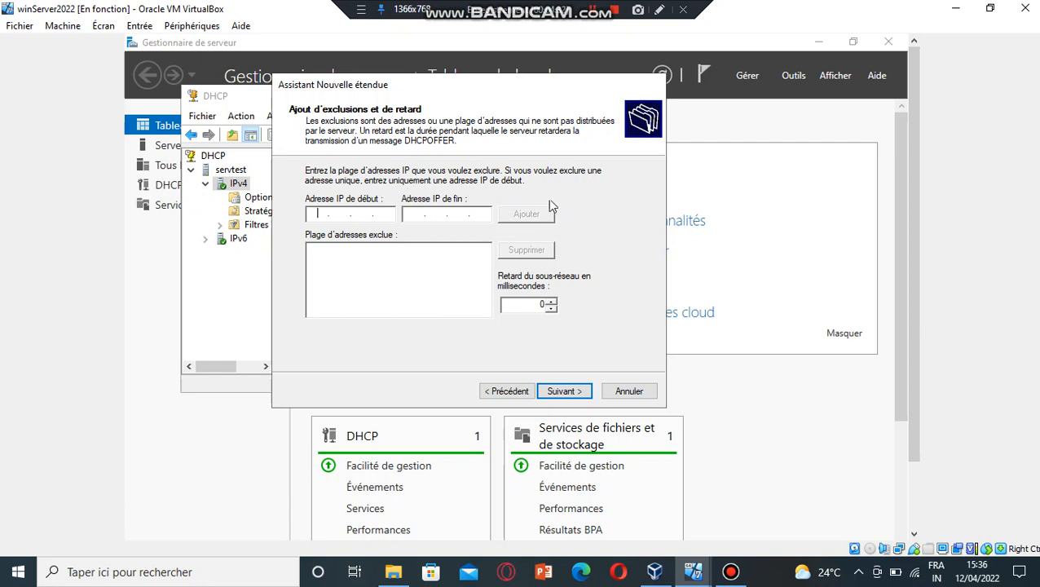
Step: Leave the exclusions empty and limit the scope's lease duration to 24 days
left_click(562, 392)
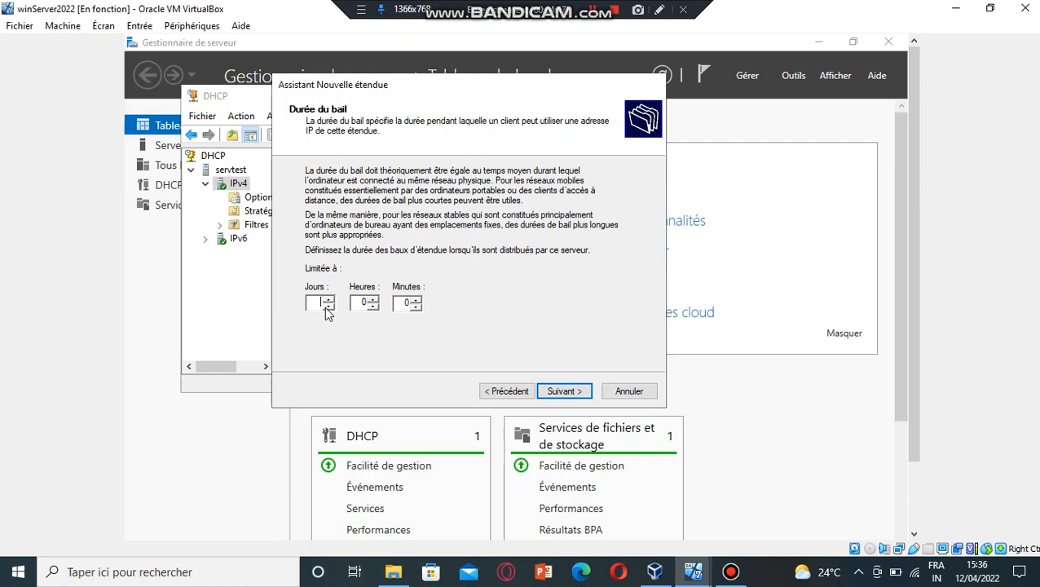
type("24")
left_click(574, 392)
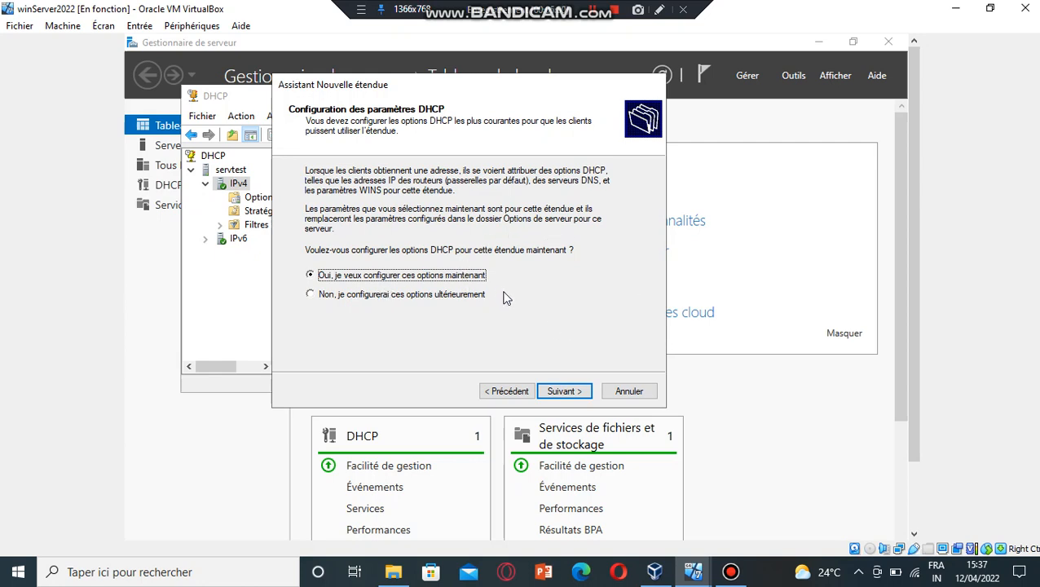
Step: Choose to configure the DHCP options now and add 192.168.0.1 as the scope's default gateway
left_click(556, 393)
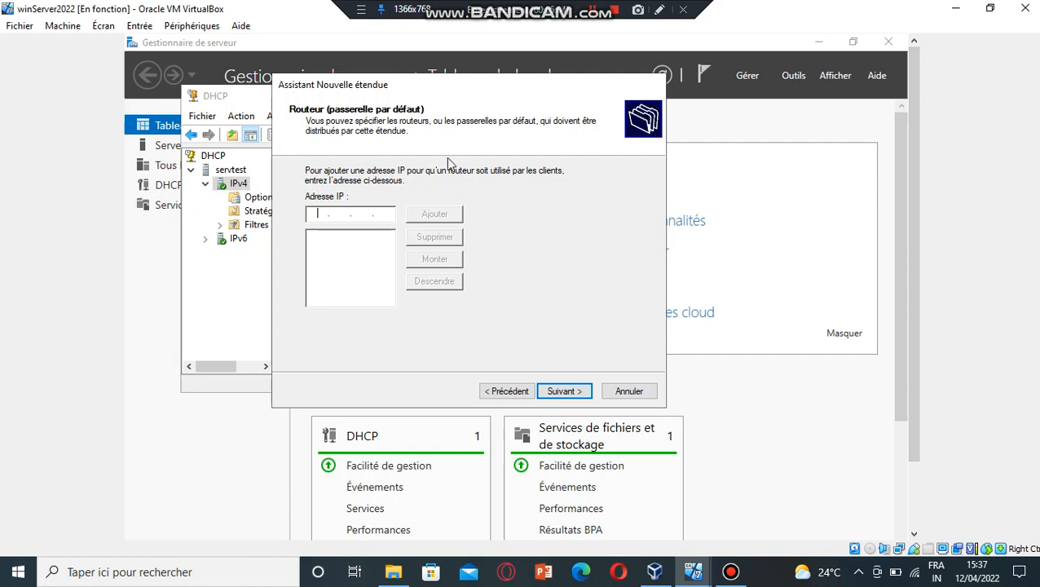
left_click(311, 216)
type("192 . 168 . 0 . 1")
left_click(438, 214)
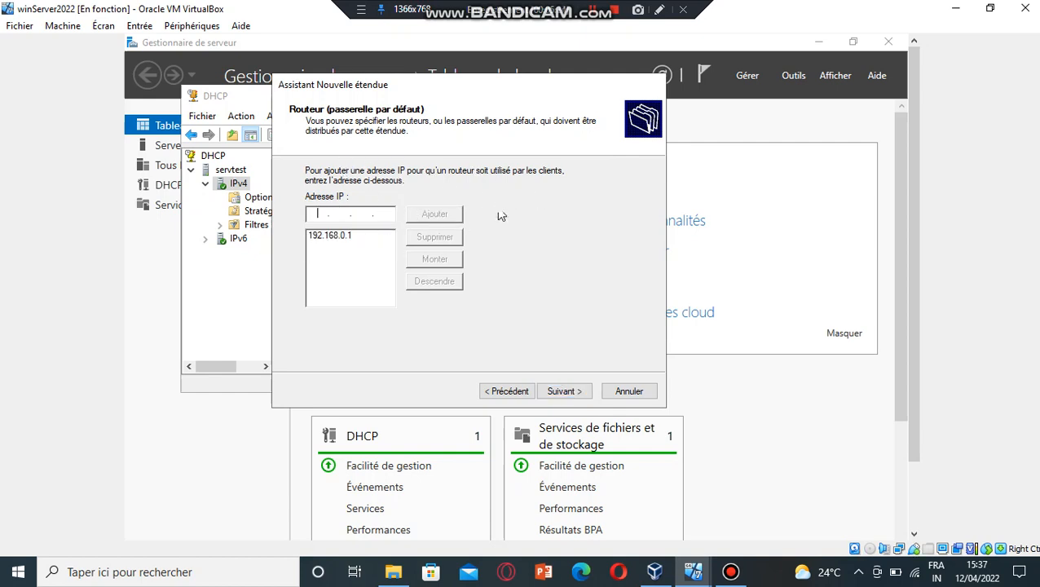
left_click(564, 392)
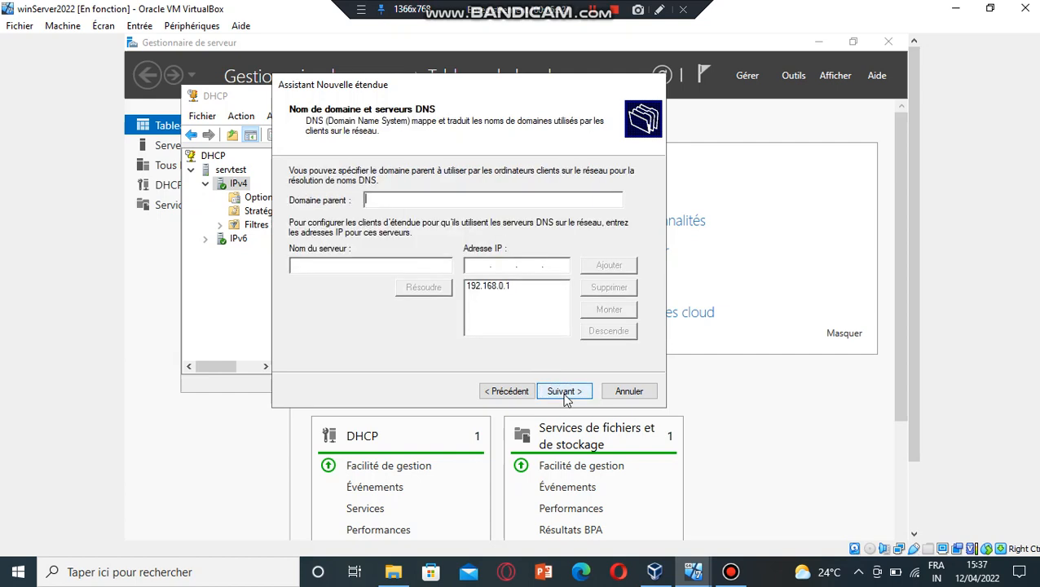
Step: Keep the default DNS and WINS settings, activate the scope immediately, and finish the wizard
left_click(564, 391)
left_click(564, 392)
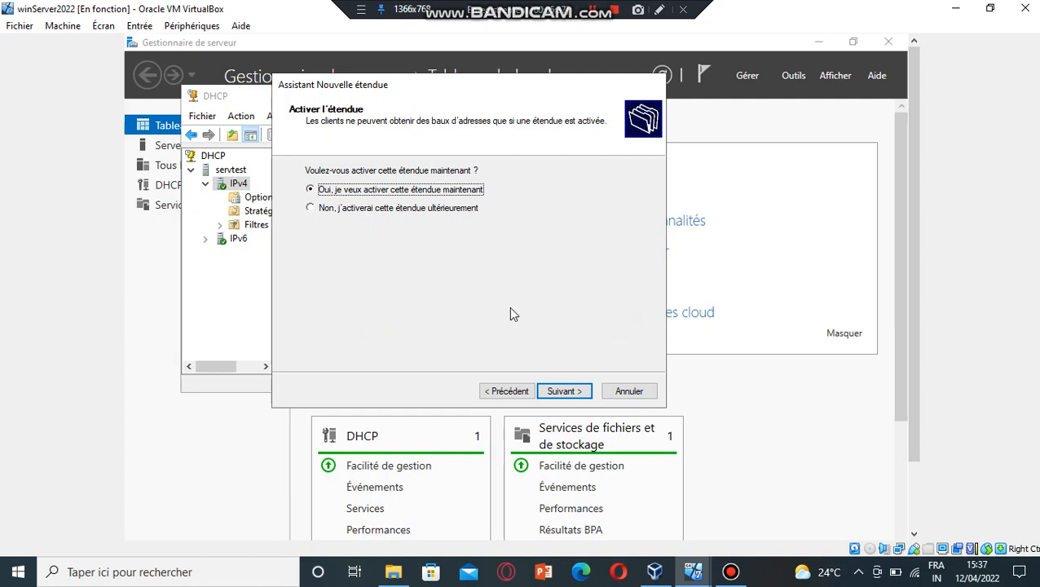
left_click(561, 392)
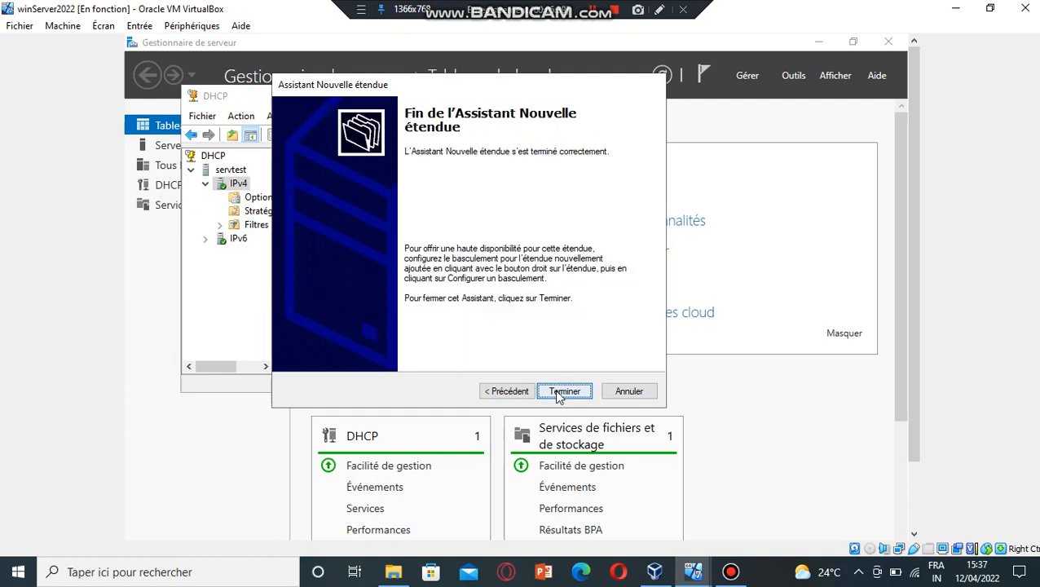
left_click(565, 391)
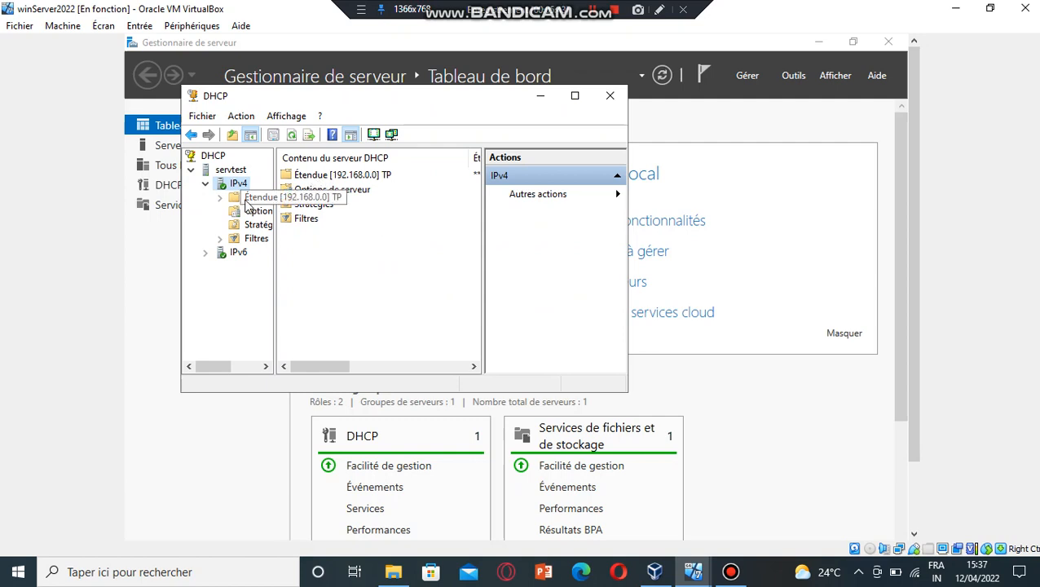
Step: Examine the contents of the TP scope and its address pool, and return to the IPv4 node
double_click(336, 175)
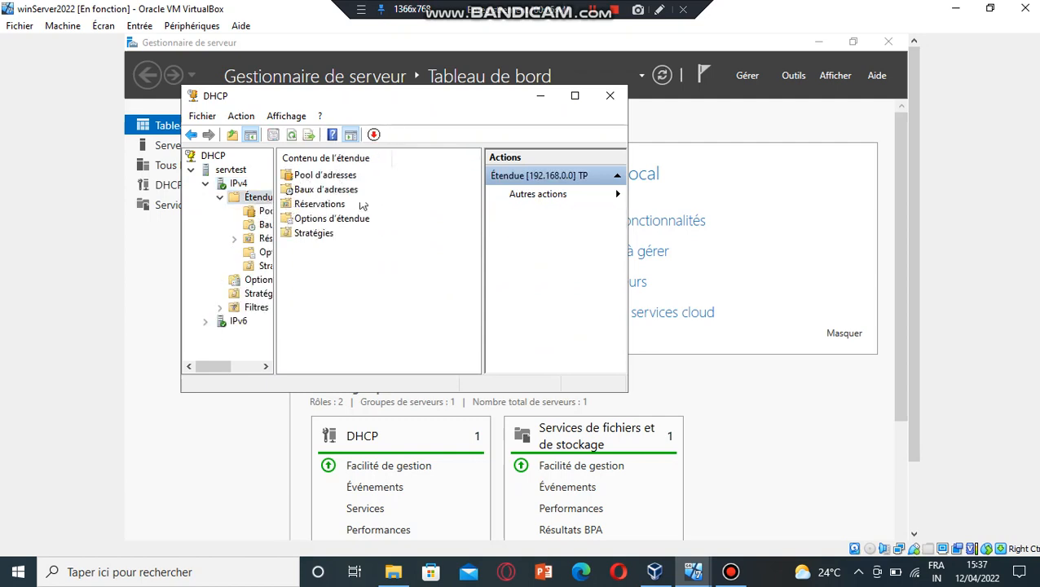
double_click(339, 175)
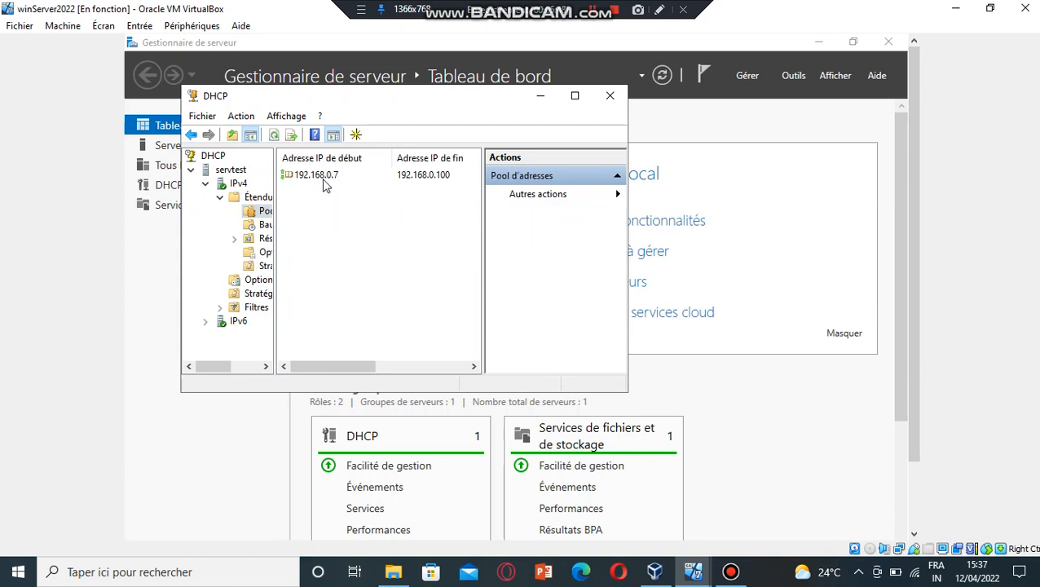
left_click(254, 203)
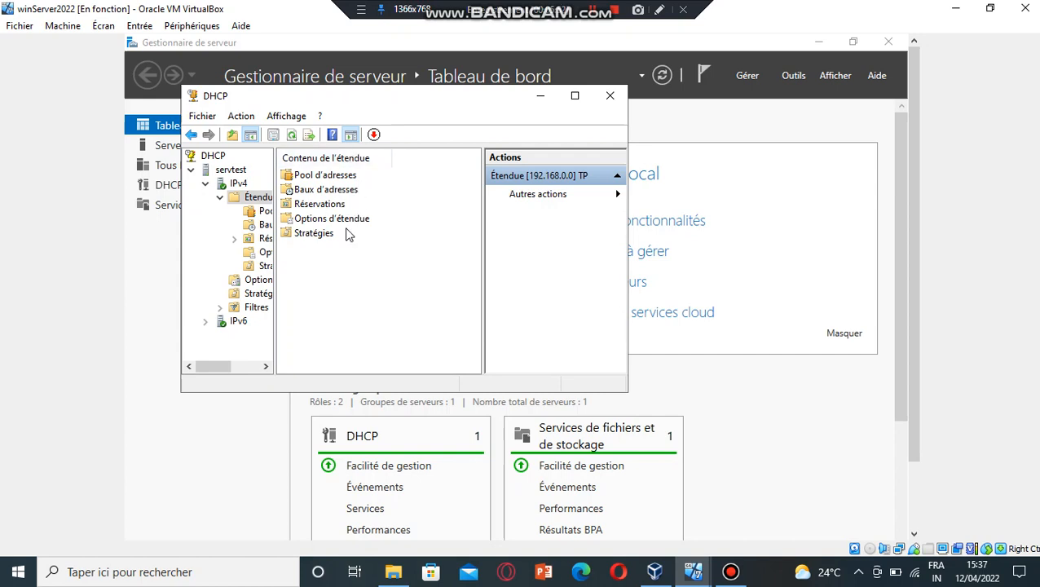
left_click(240, 185)
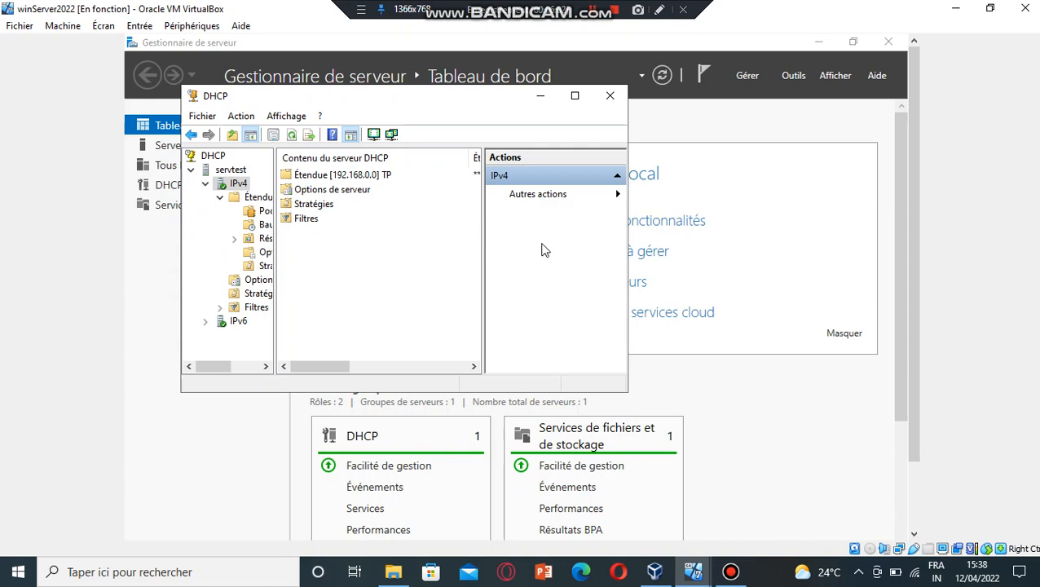
Step: Minimize the DHCP console and arrange the winServer2022 window beside the Windows 10 client machine
left_click(540, 98)
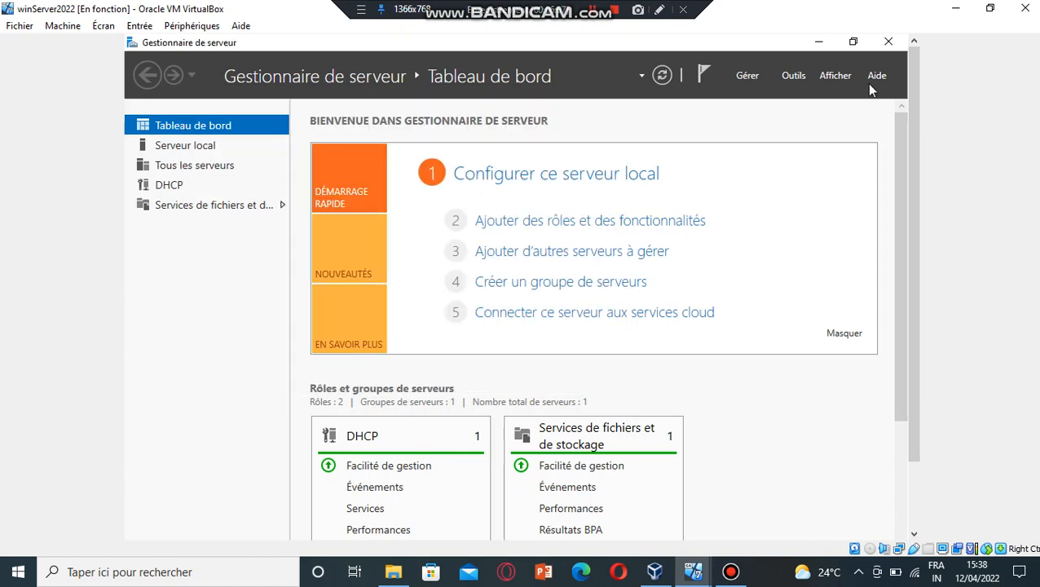
left_click(990, 9)
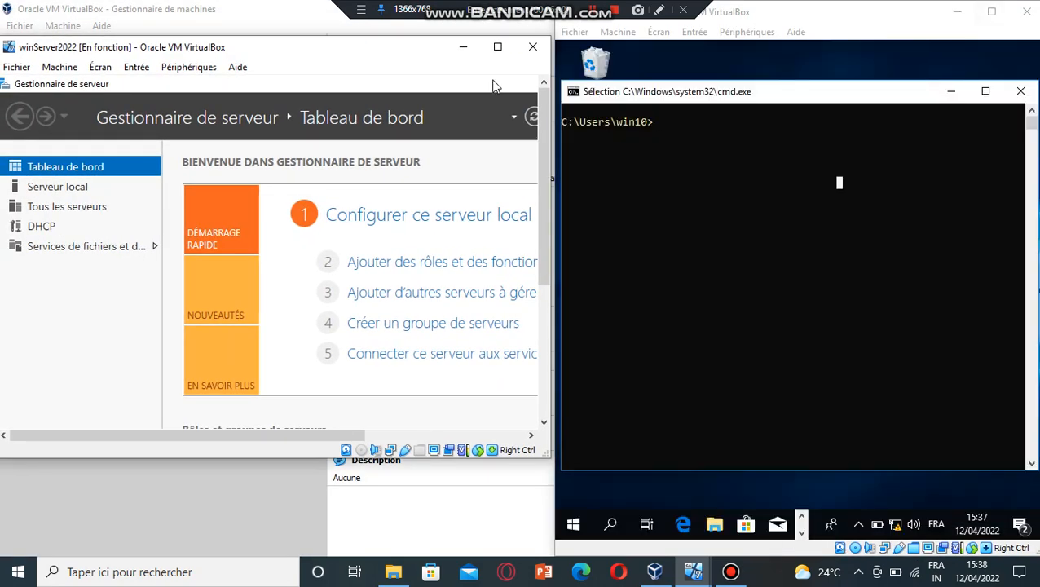
double_click(381, 38)
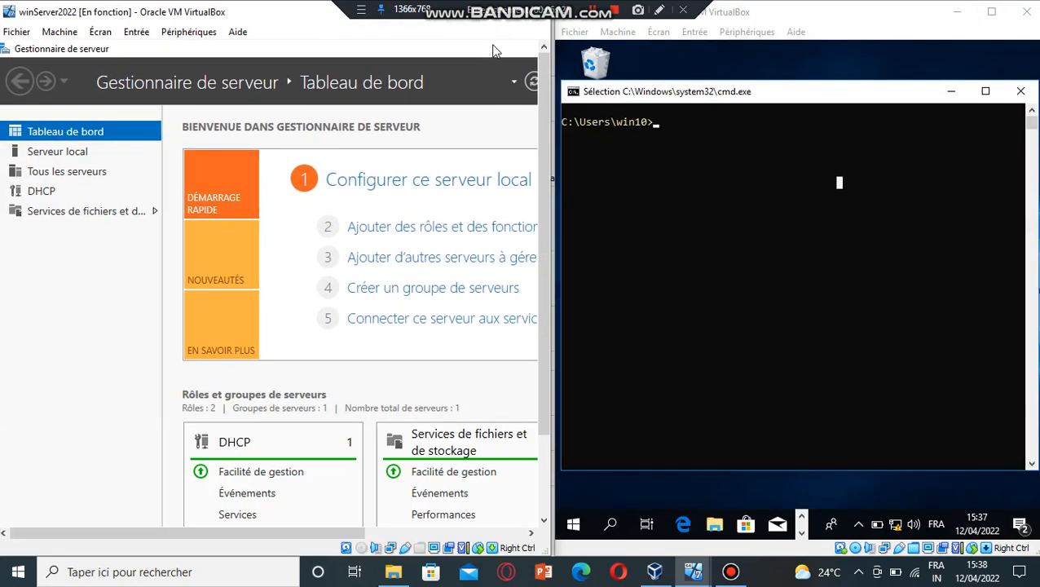
Step: Open the network connections on the Windows 10 client by running ncpa.cpl in its command prompt
left_click(669, 195)
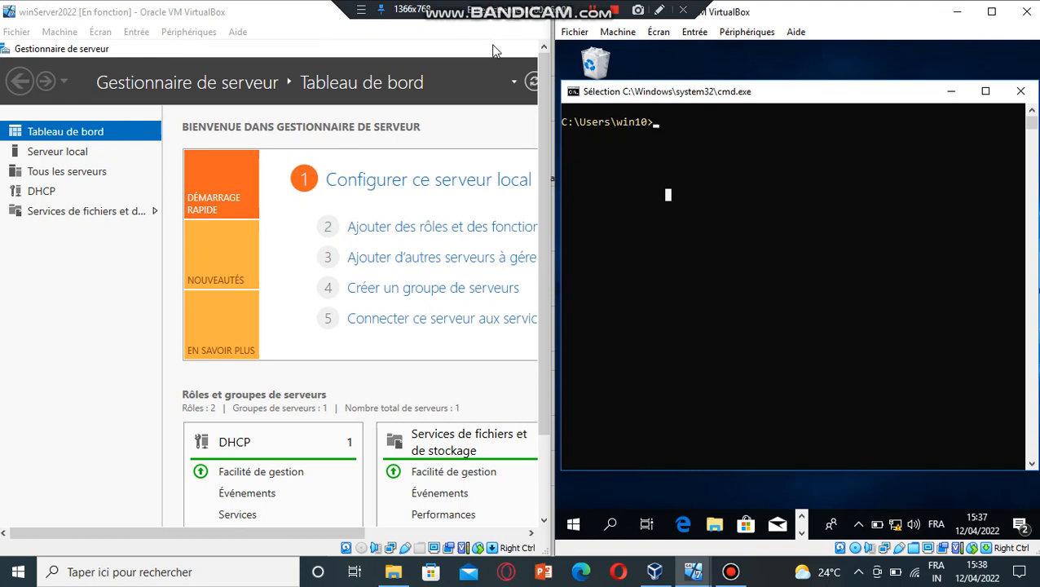
type("ncpa")
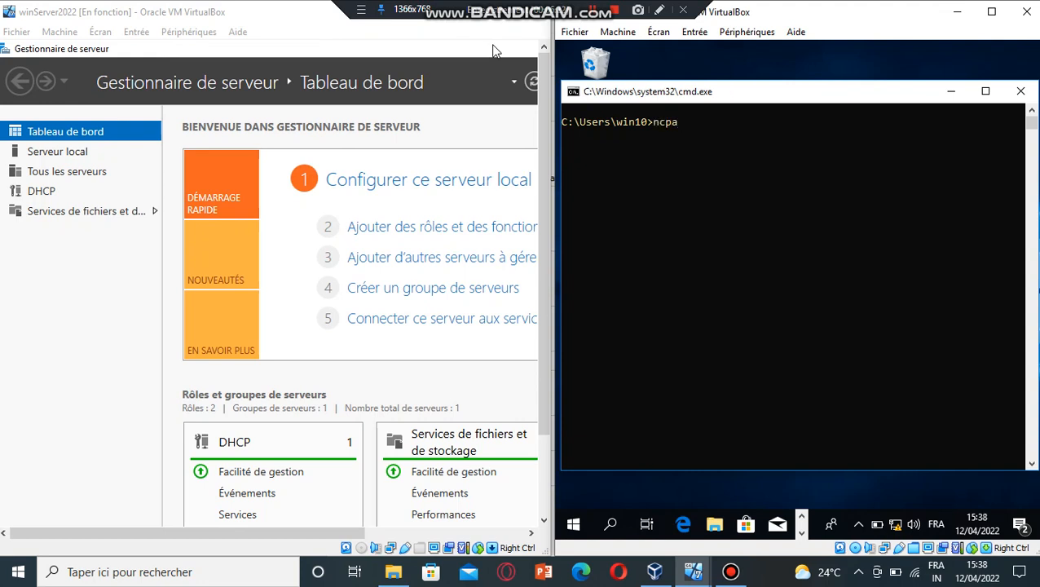
type(".cpl")
key("Return")
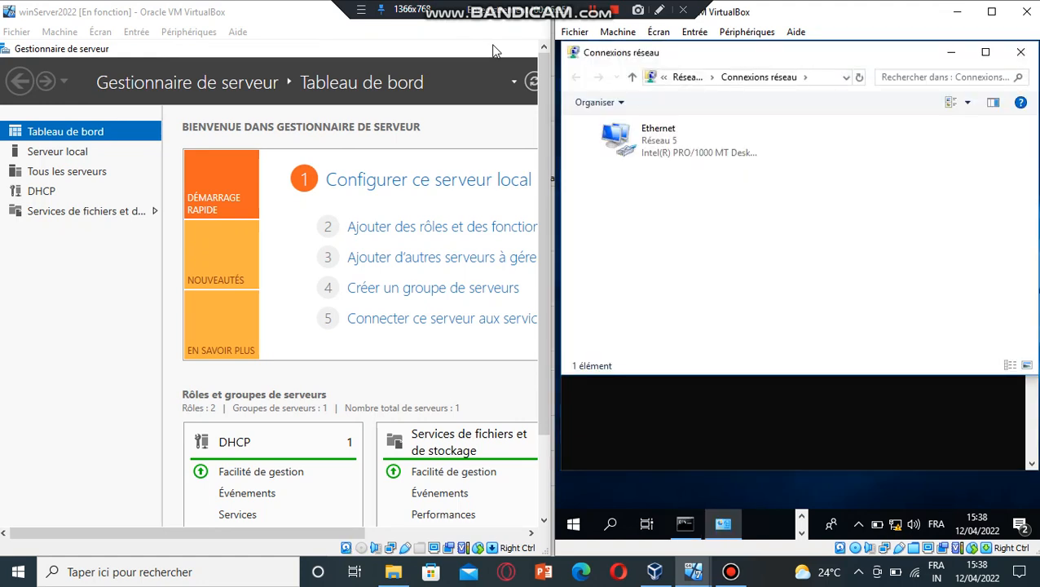
Step: Set the client's Ethernet adapter to obtain its IPv4 address and DNS server addresses automatically, and close its dialogs
double_click(619, 140)
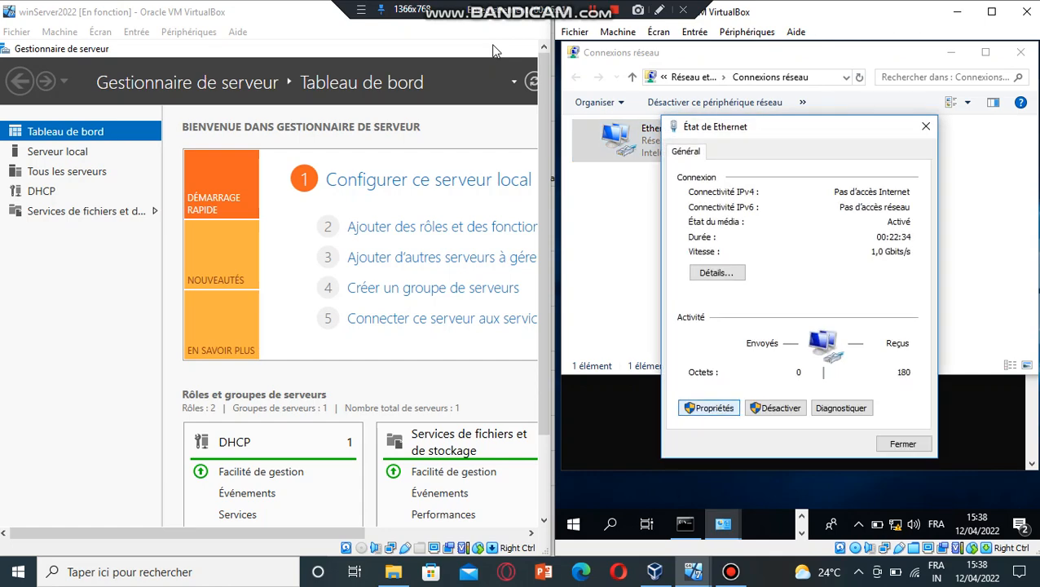
left_click(709, 408)
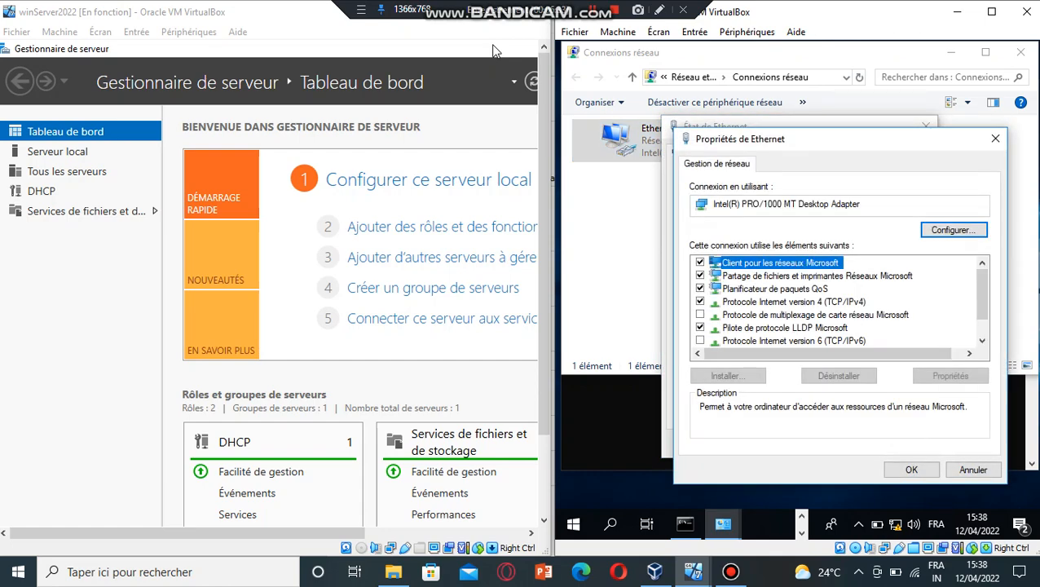
double_click(794, 302)
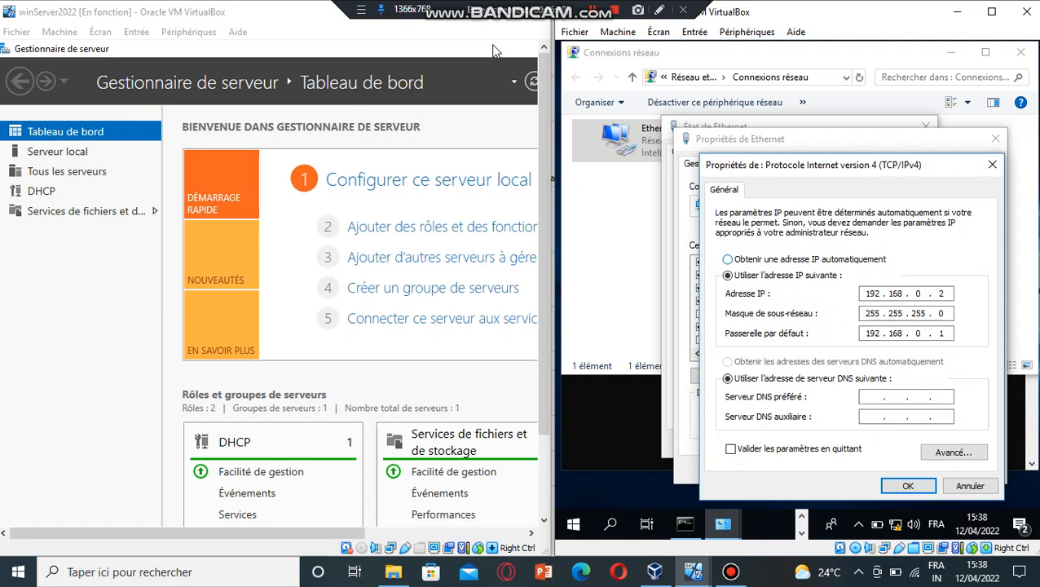
left_click(728, 259)
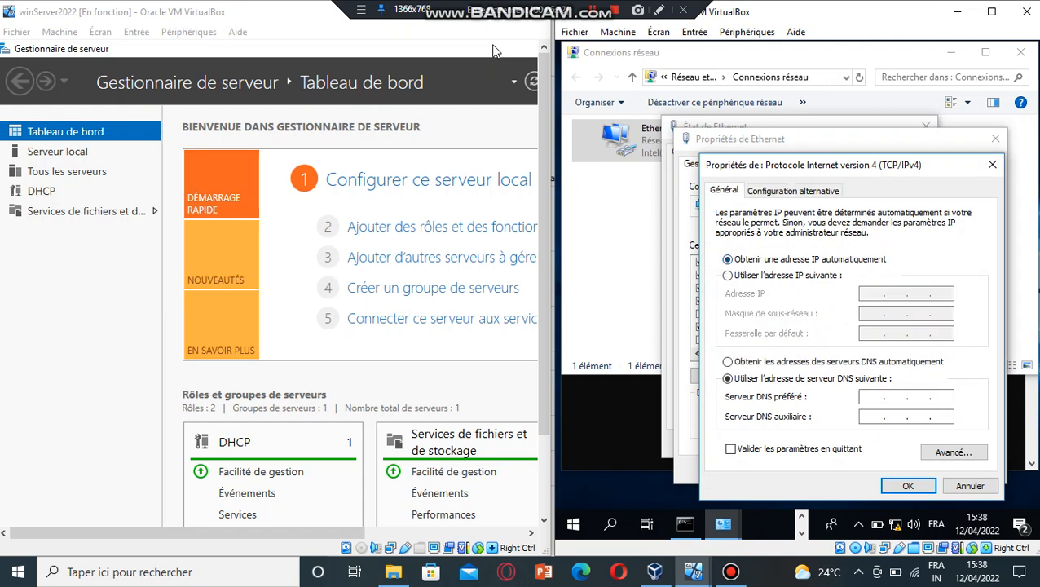
left_click(728, 362)
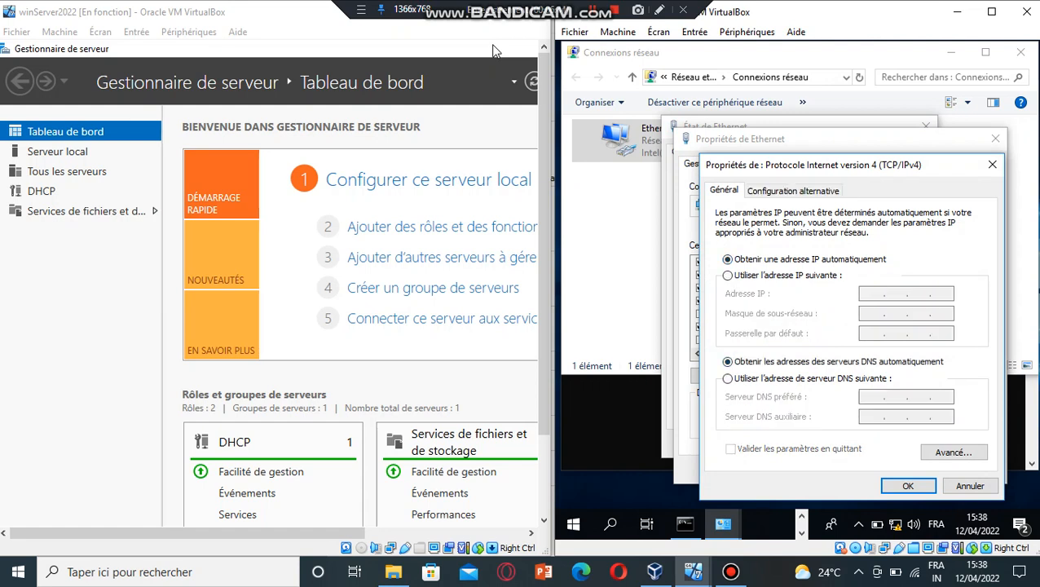
left_click(908, 486)
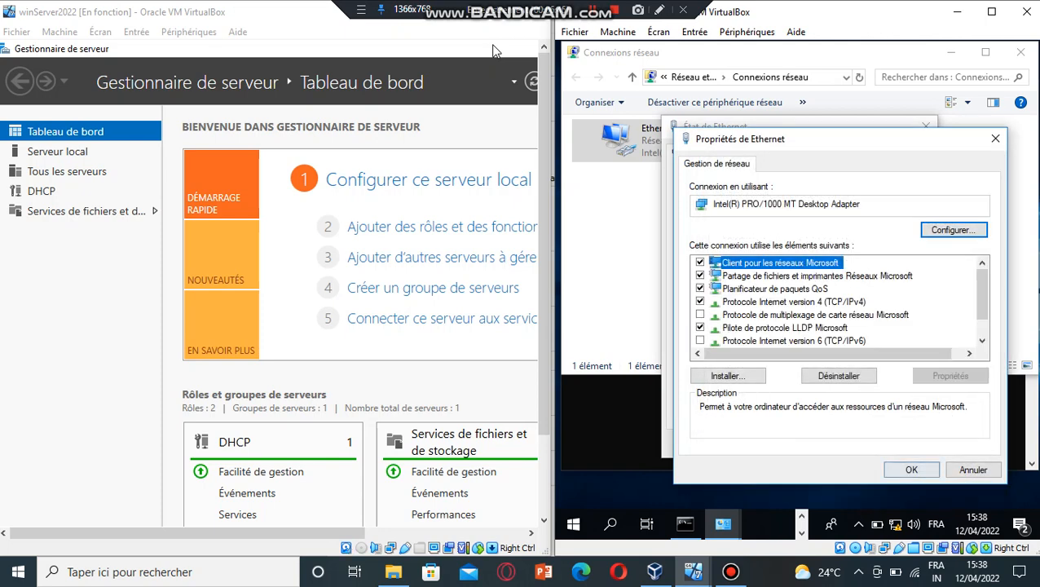
left_click(911, 470)
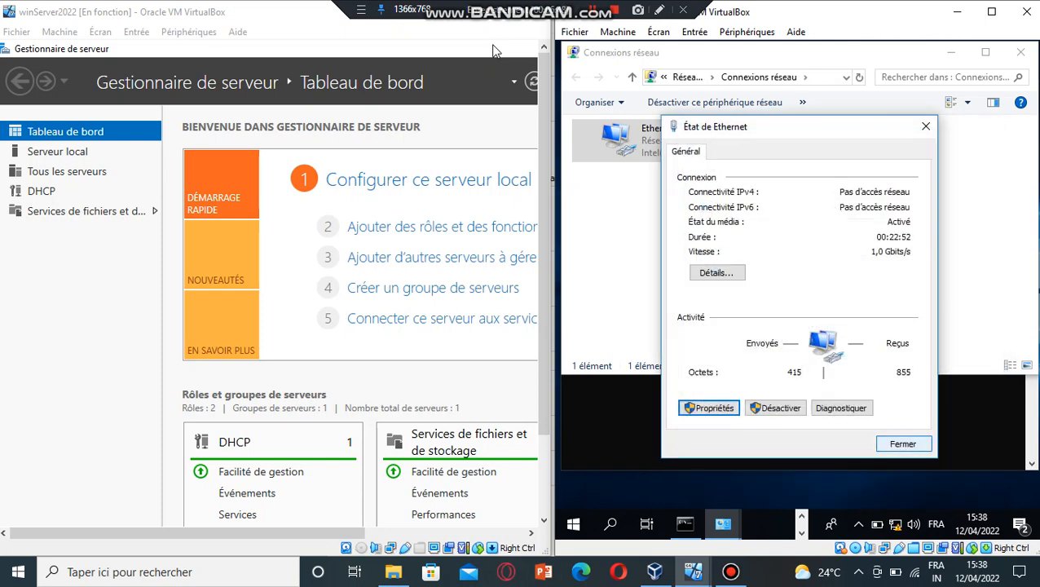
left_click(903, 444)
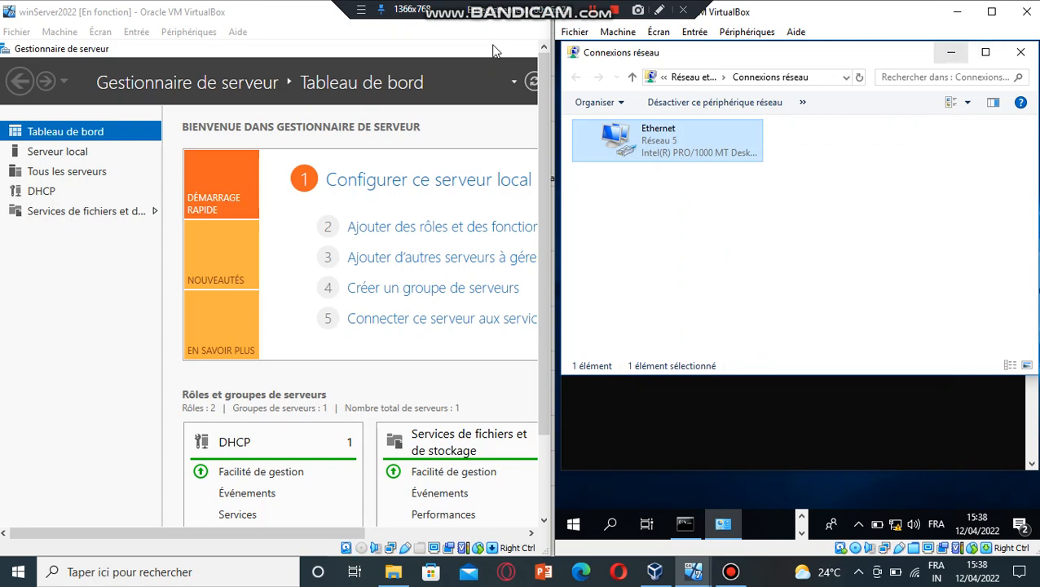
Step: Minimize the network connections window and display the client's IP configuration by running ipconfig in its command prompt
left_click(951, 52)
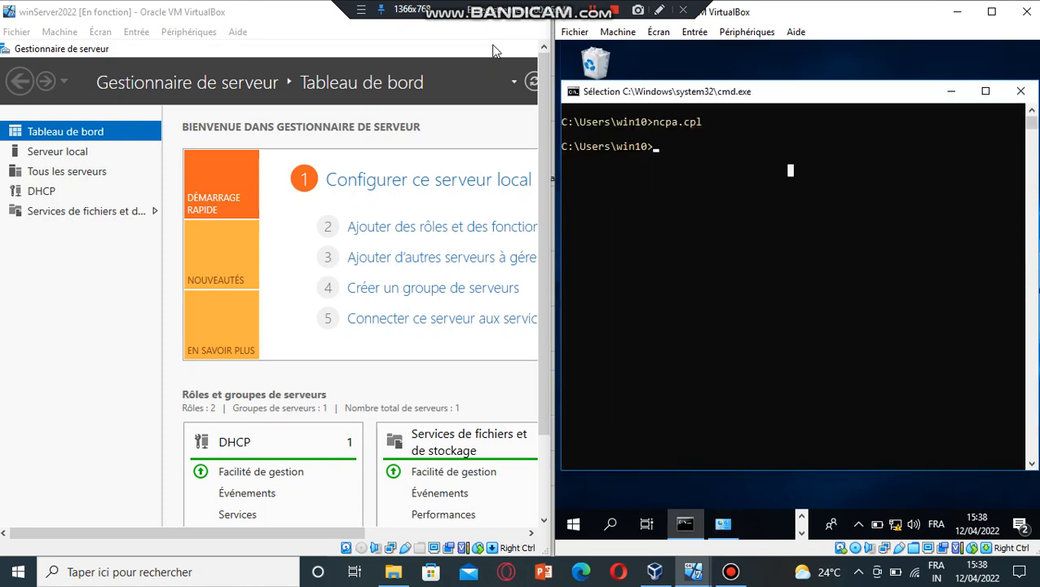
type("ipconfig")
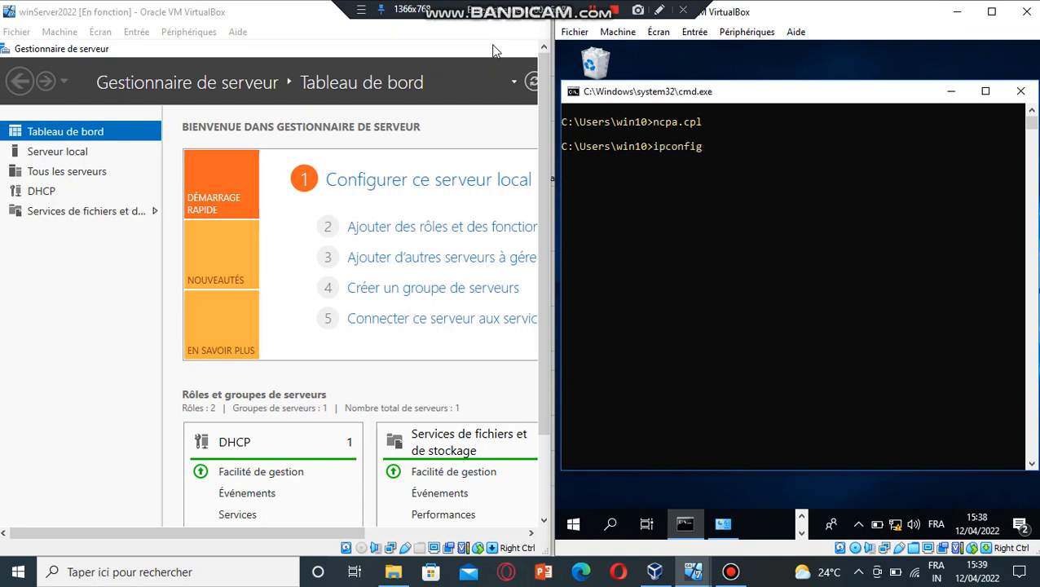
key("Return")
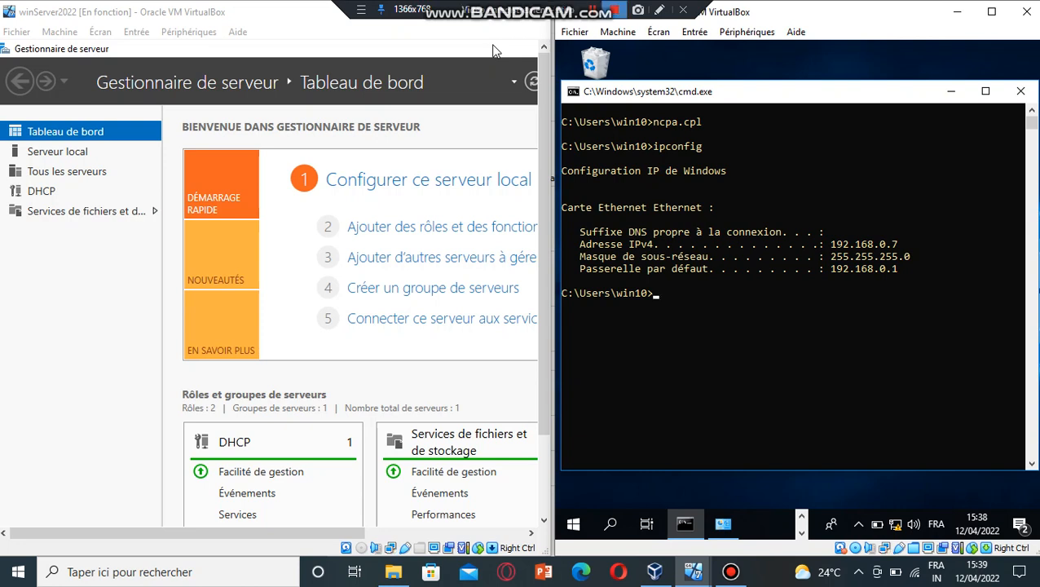
left_click(660, 10)
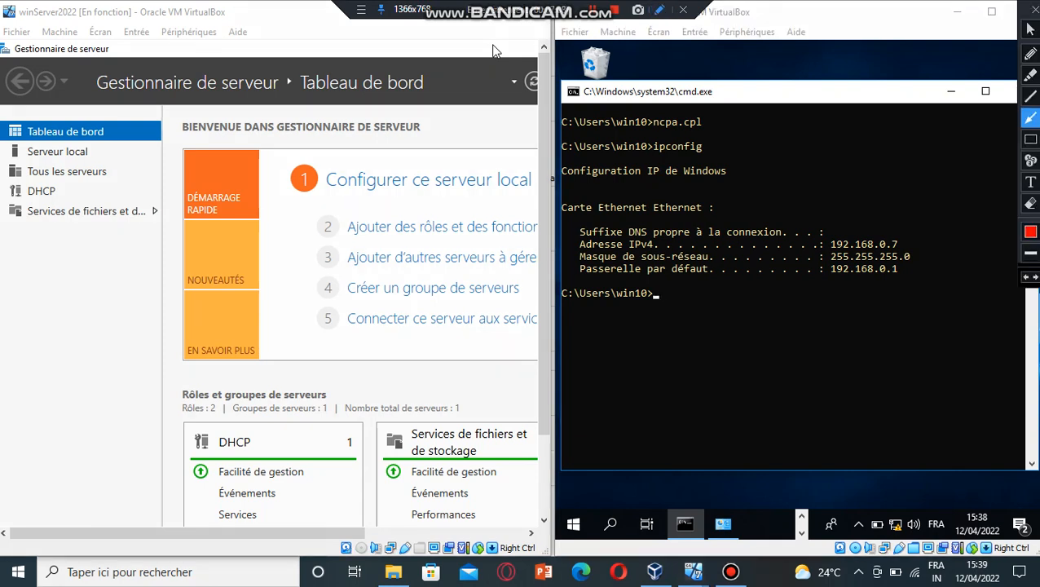
mouse_move(569, 221)
left_mouse_down()
mouse_move(698, 283)
mouse_move(737, 286)
mouse_move(879, 244)
mouse_move(795, 206)
left_mouse_up()
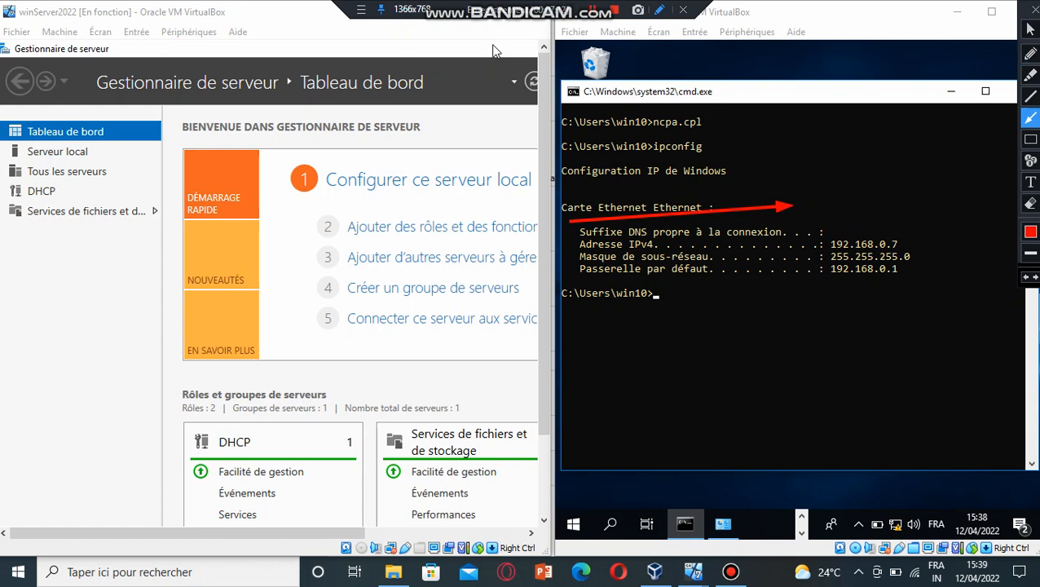
left_click(1035, 10)
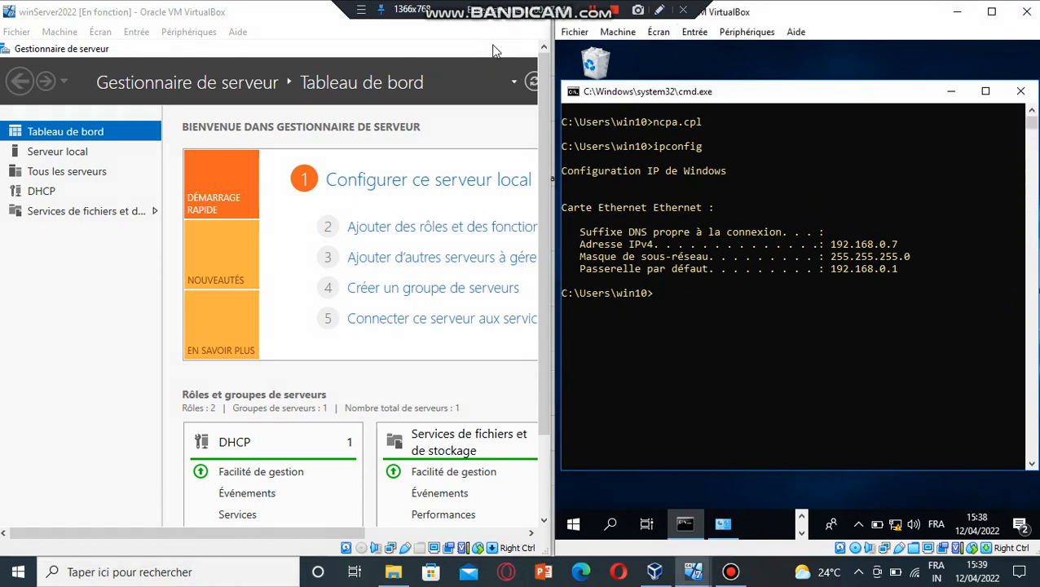
left_click(660, 10)
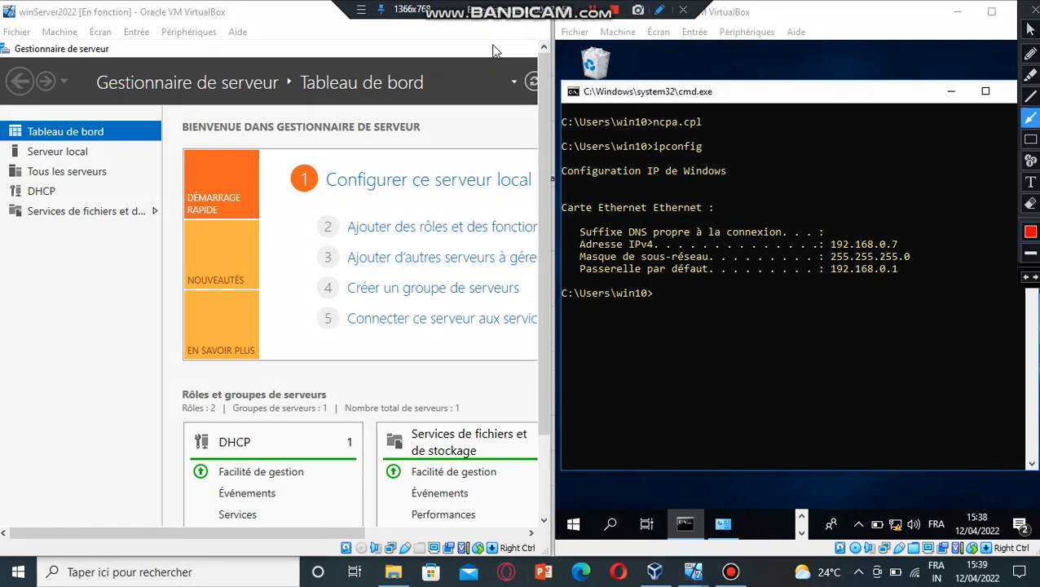
left_click(1030, 140)
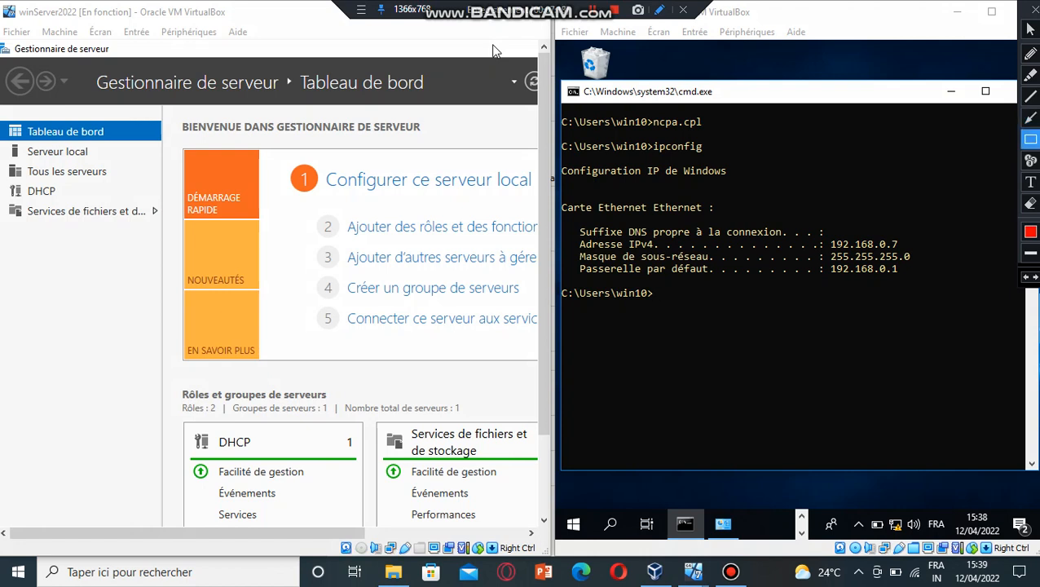
mouse_move(569, 218)
left_mouse_down()
mouse_move(574, 259)
mouse_move(718, 278)
mouse_move(922, 283)
left_mouse_up()
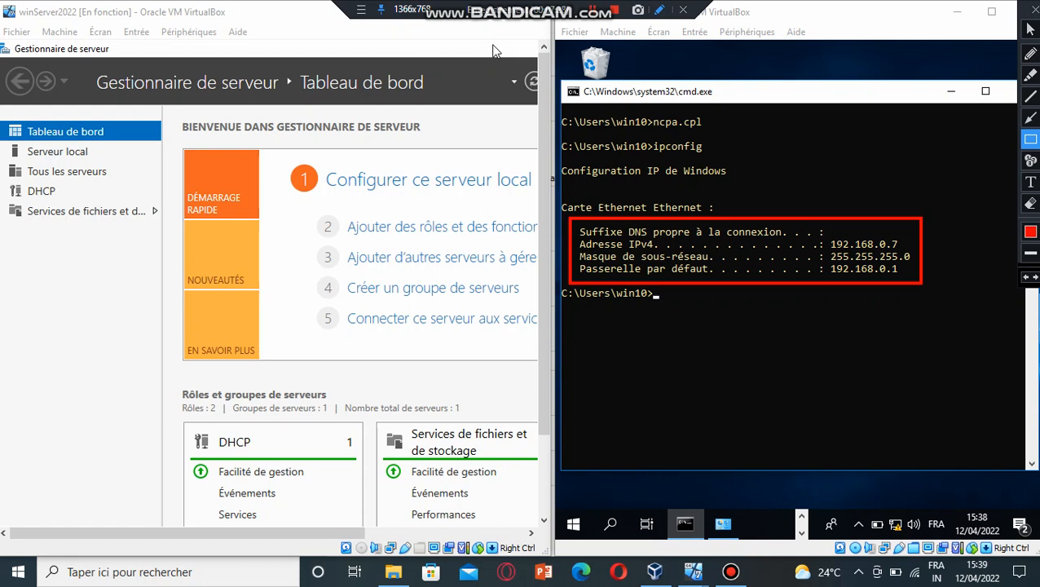
left_click(1035, 10)
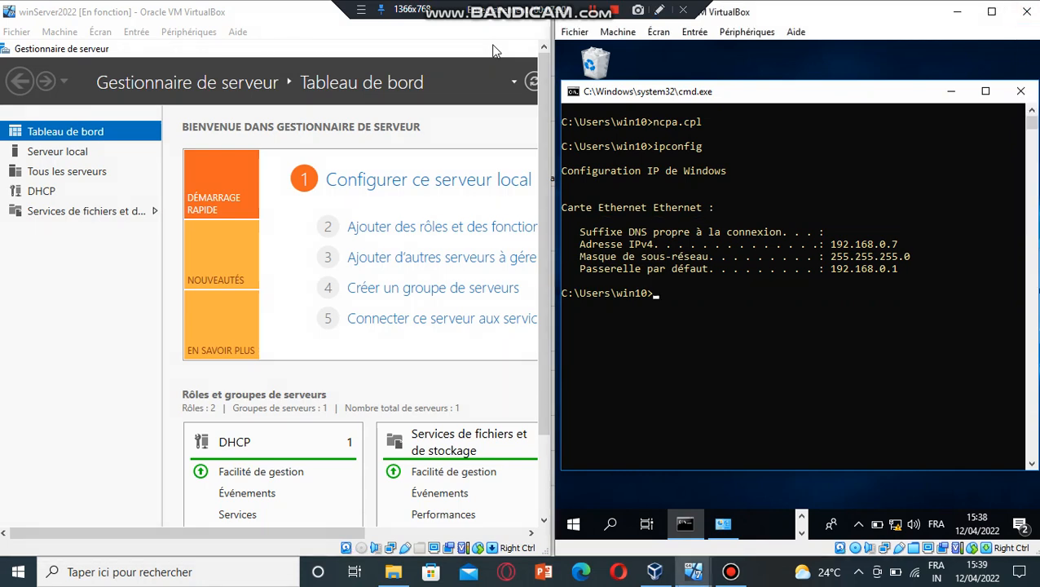
left_click_drag(824, 194, 822, 245)
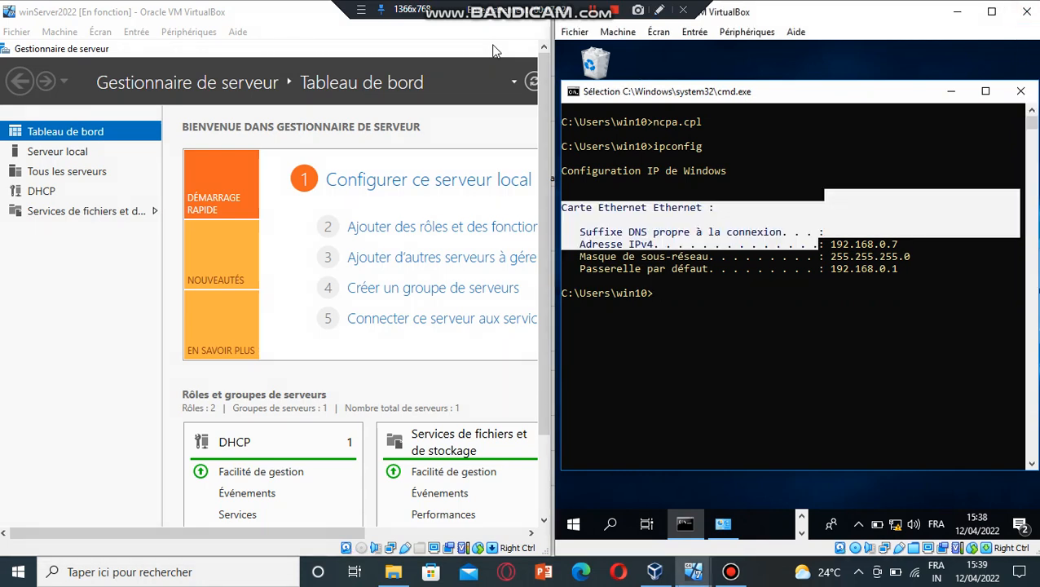
left_click(813, 279)
Step: Display the client's full IP configuration, including the DHCP server and lease details, with ipconfig /all
key("Up")
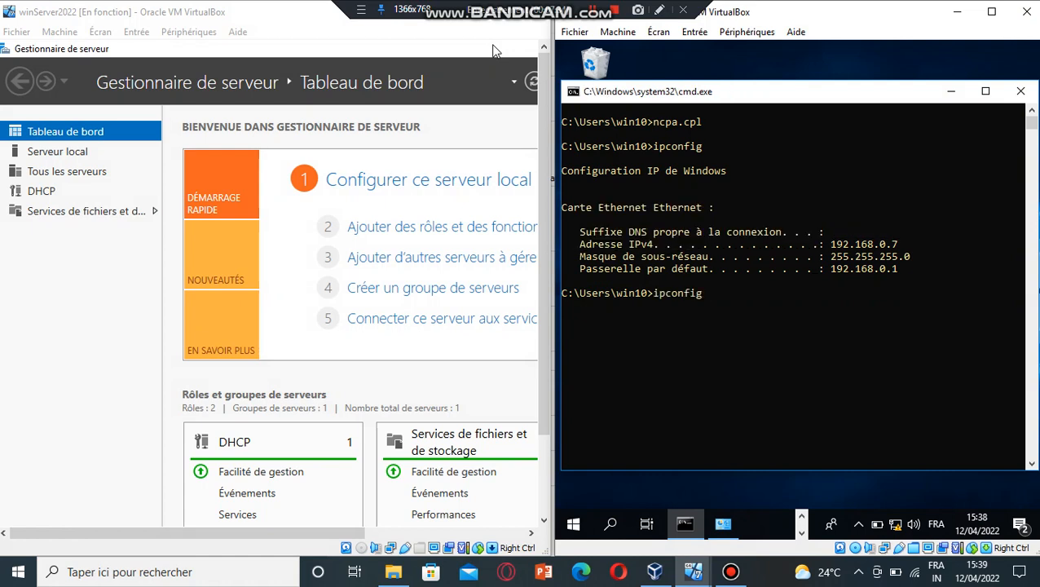
type("/all")
key("Return")
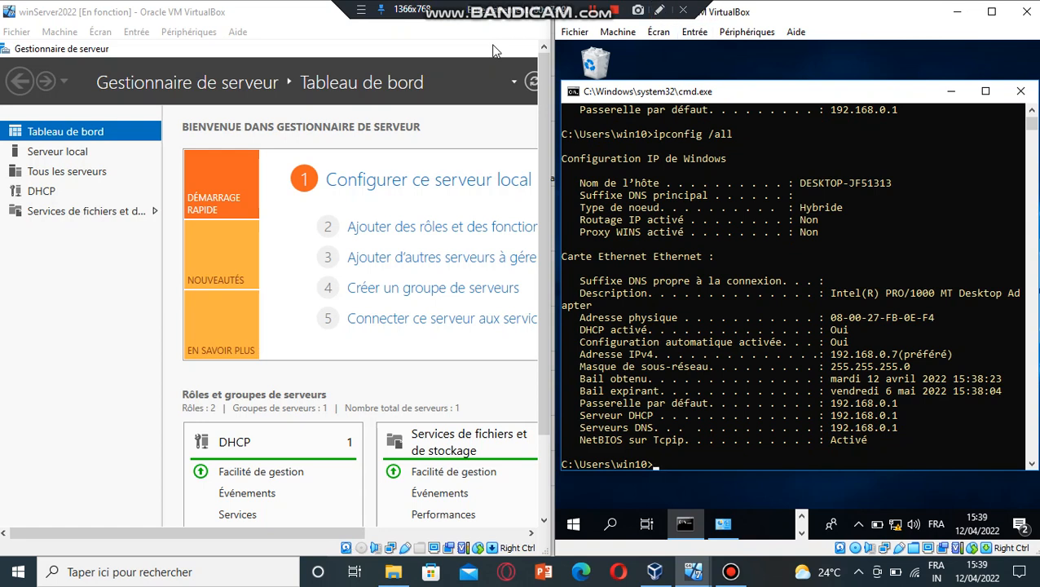
left_click(659, 10)
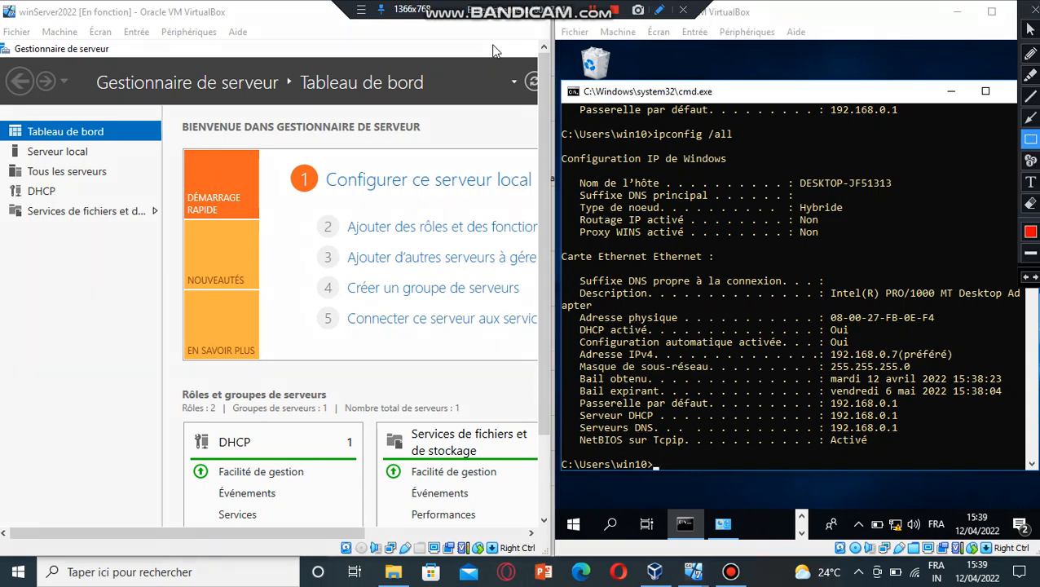
mouse_move(570, 279)
left_mouse_down()
mouse_move(644, 344)
mouse_move(928, 455)
mouse_move(1018, 454)
left_mouse_up()
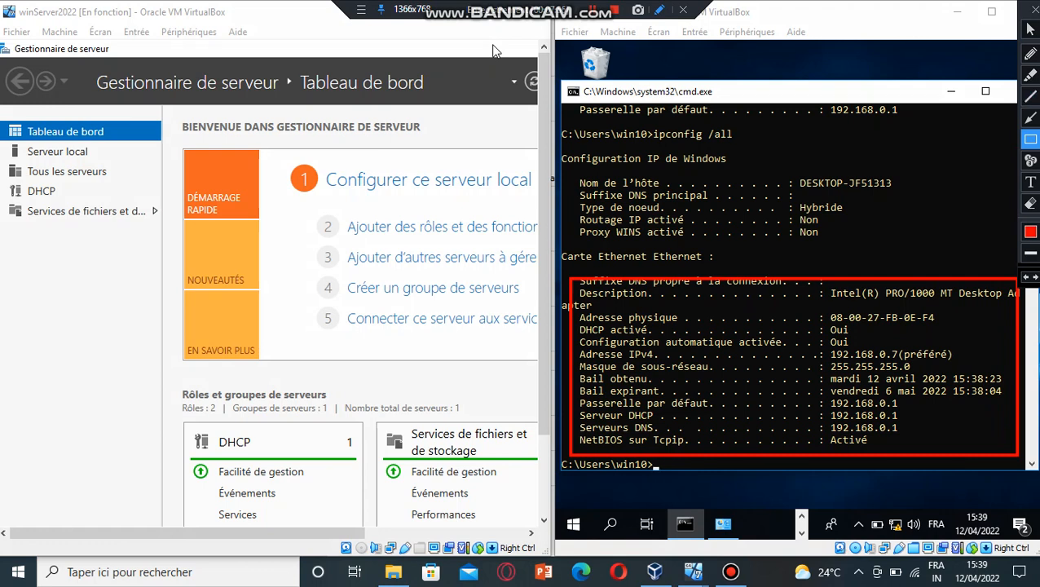
left_click(1032, 9)
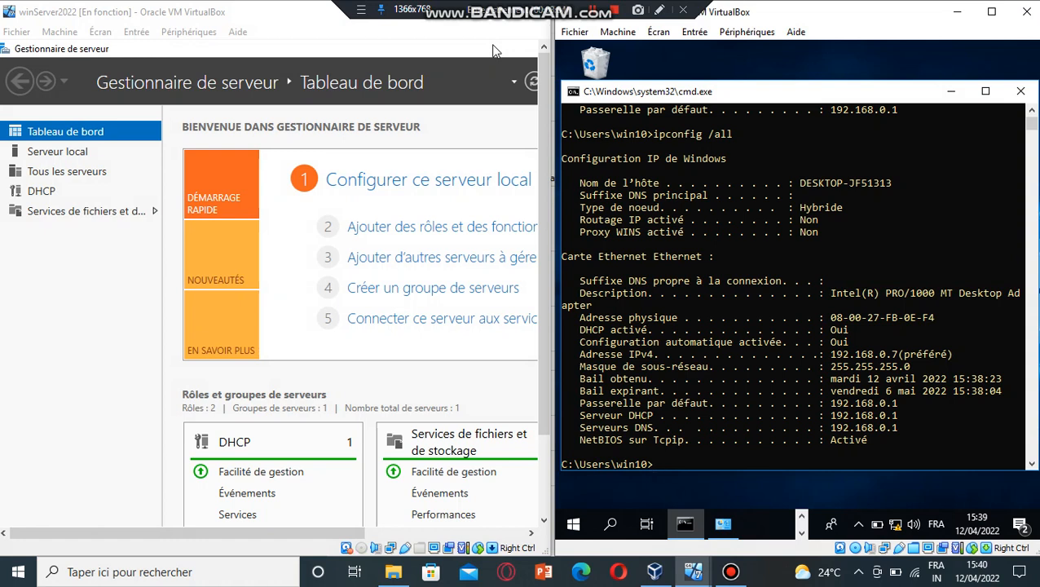
left_click(779, 403)
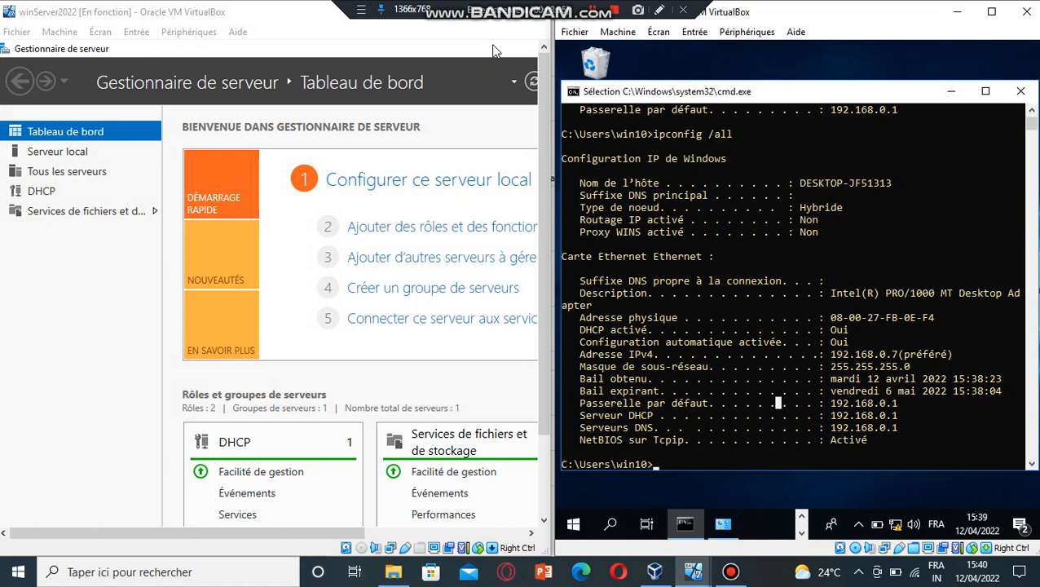
left_click_drag(815, 403, 815, 415)
left_click(901, 367)
key("Down")
key("Down")
key("Down")
key("Left")
key("Left")
key("Left")
key("Left")
Step: Test the client's connection to the DHCP server by running ping 192.168.0.1 in the command prompt
type("ping")
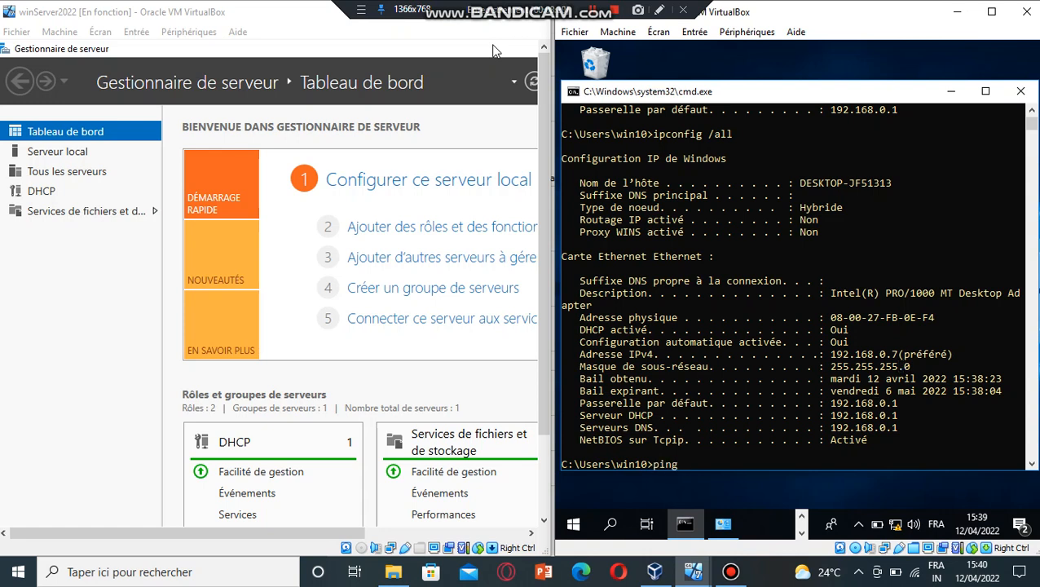
type(" 192.168.0.1")
key("Return")
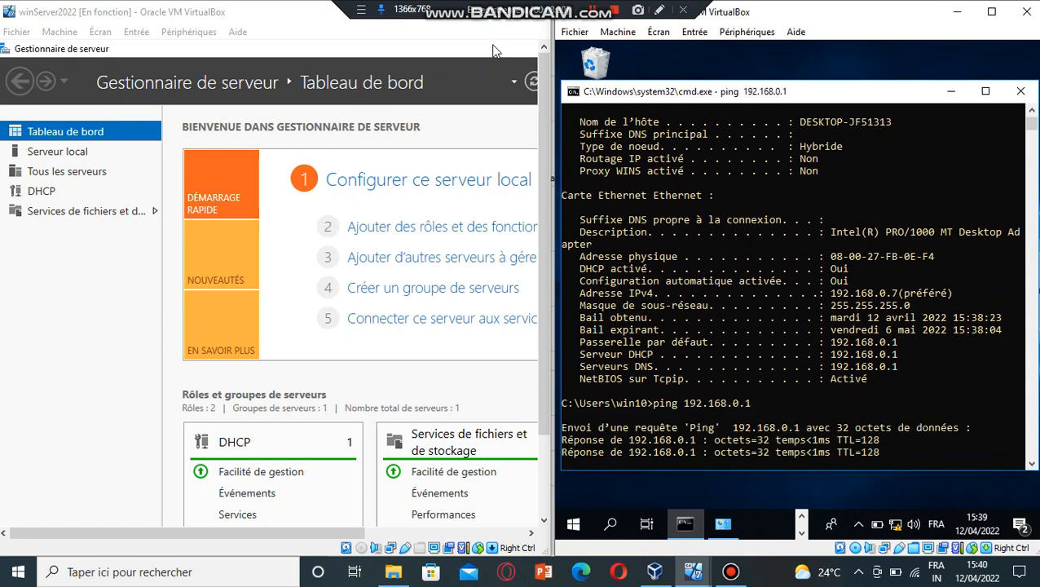